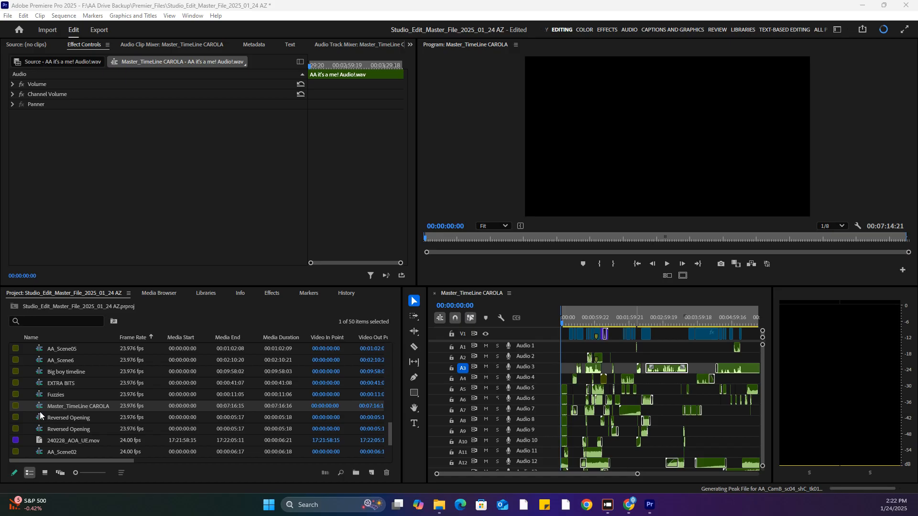
Reveal the open master timeline sequence in the project and duplicate it
right_click(487, 293)
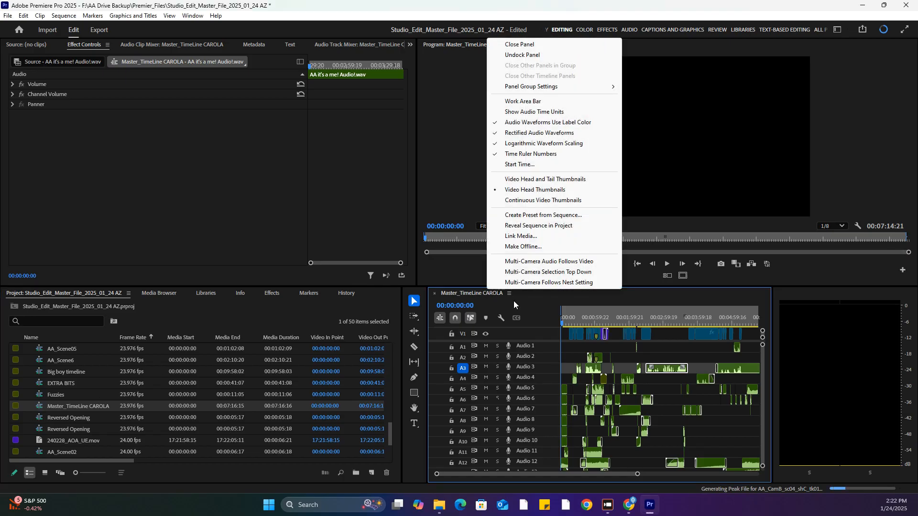
click(545, 225)
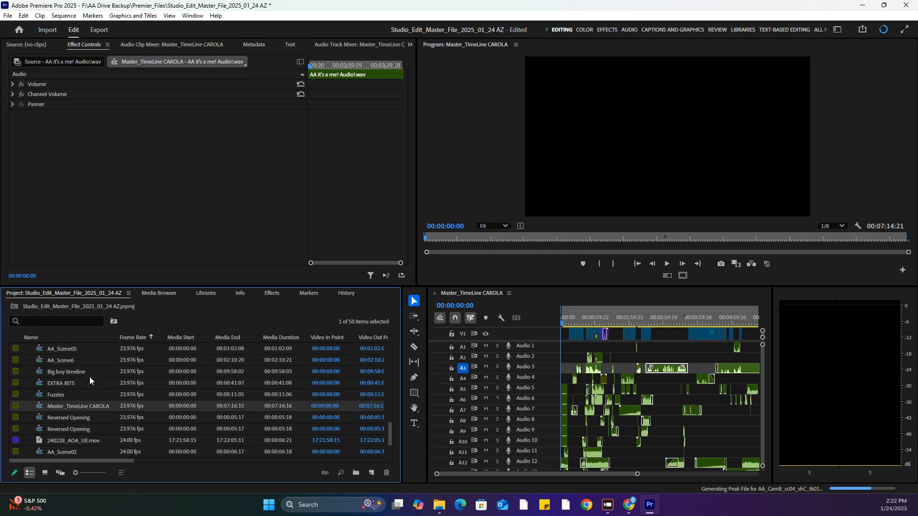
right_click(38, 409)
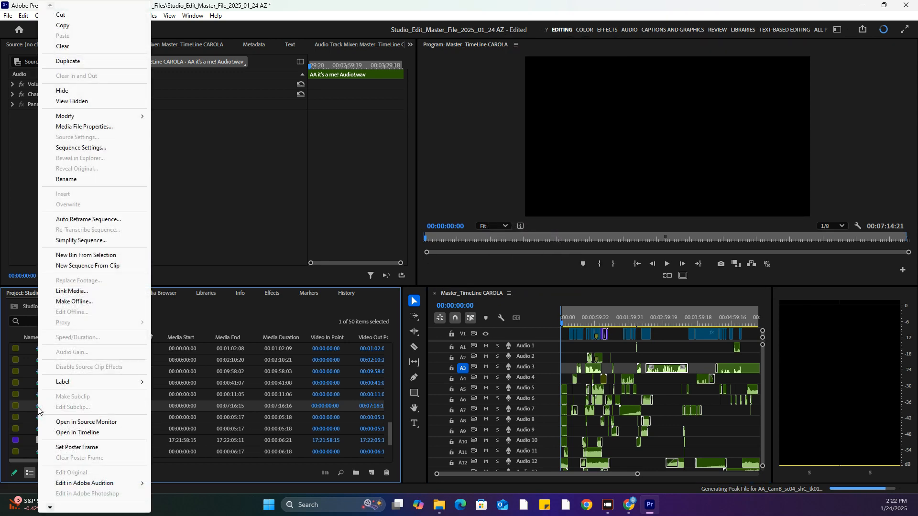
click(89, 62)
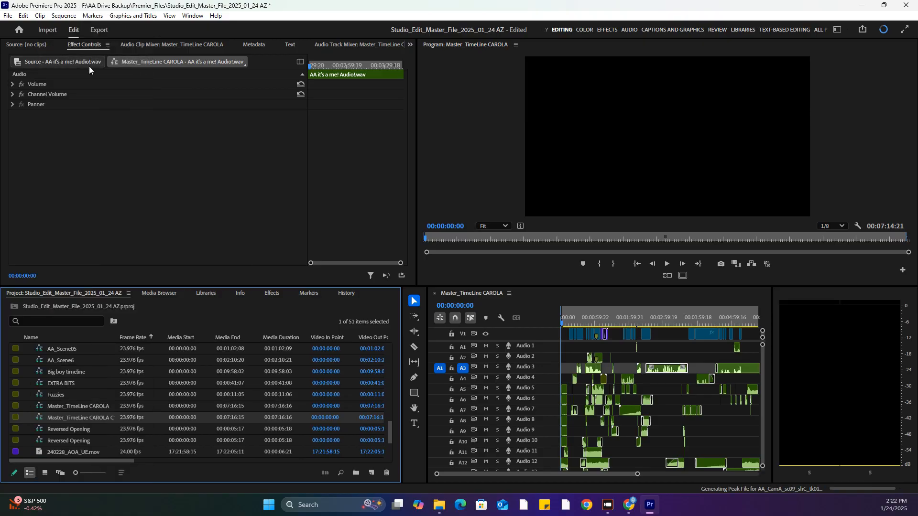
Rename the duplicated sequence as Aria_for_sound_2025_01_24_AZ
click(78, 419)
text(Aria)
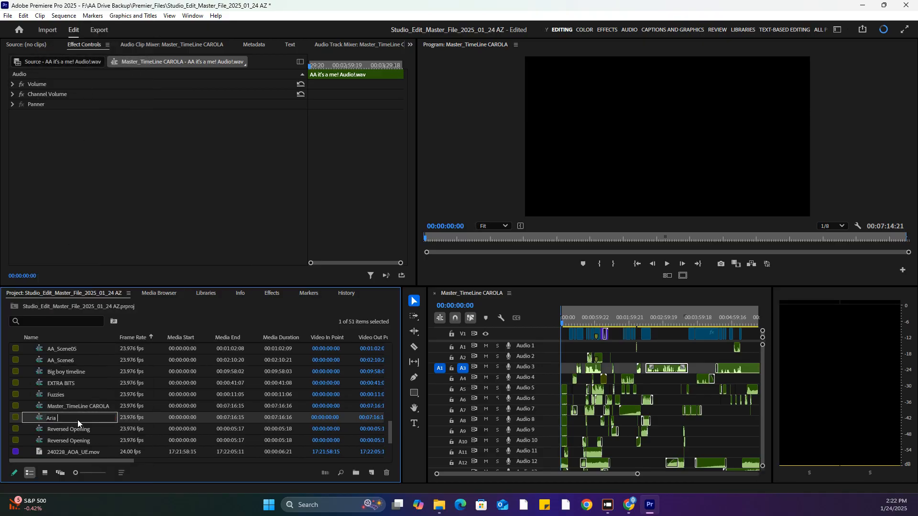
key(Return)
text(_)
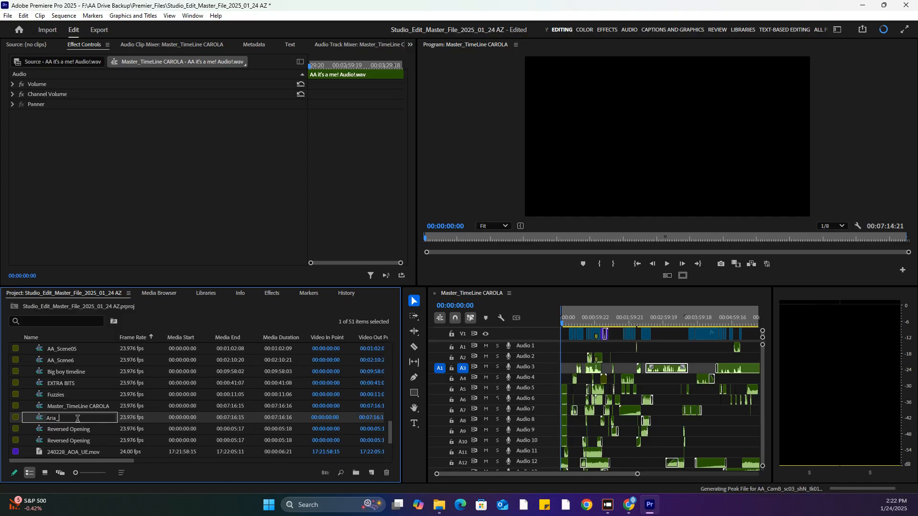
text(for_sound_)
text(2025_01_24_AZ)
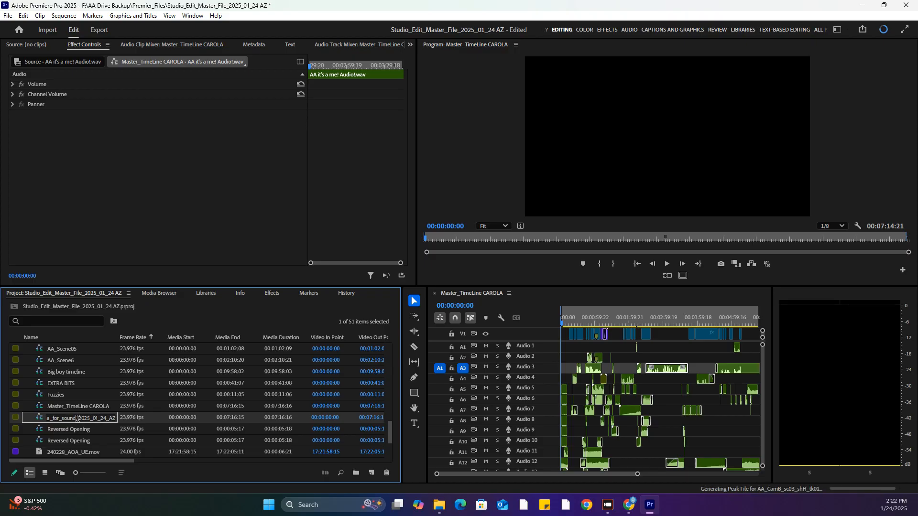
key(Return)
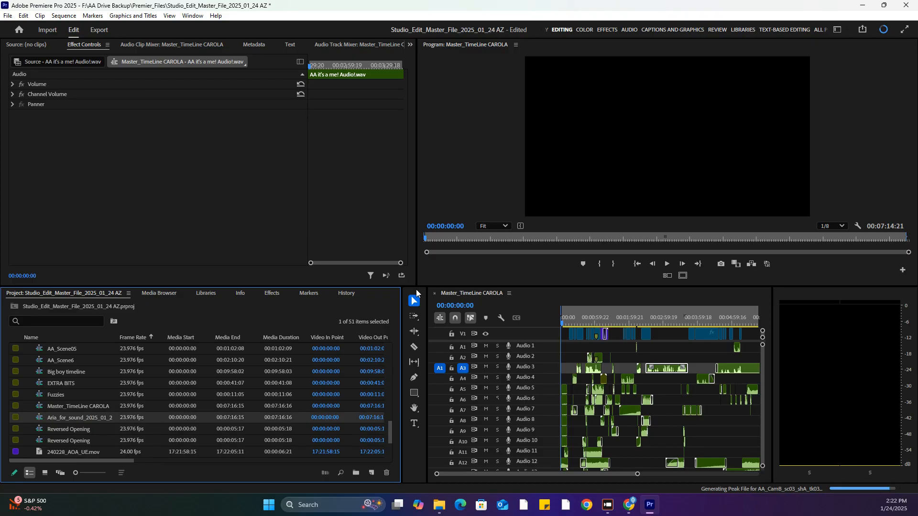
Close the original master timeline and open the Aria_for_sound_2025_01_24_AZ sequence for editing
click(435, 293)
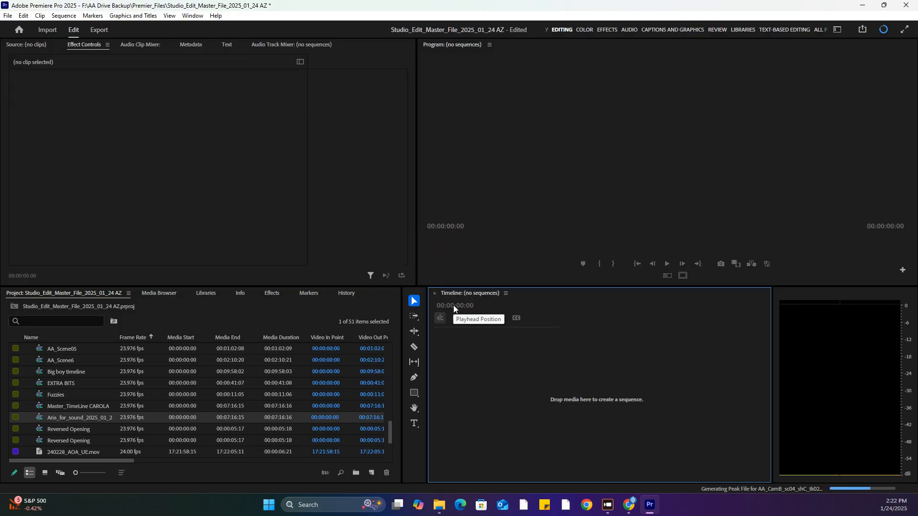
double_click(41, 417)
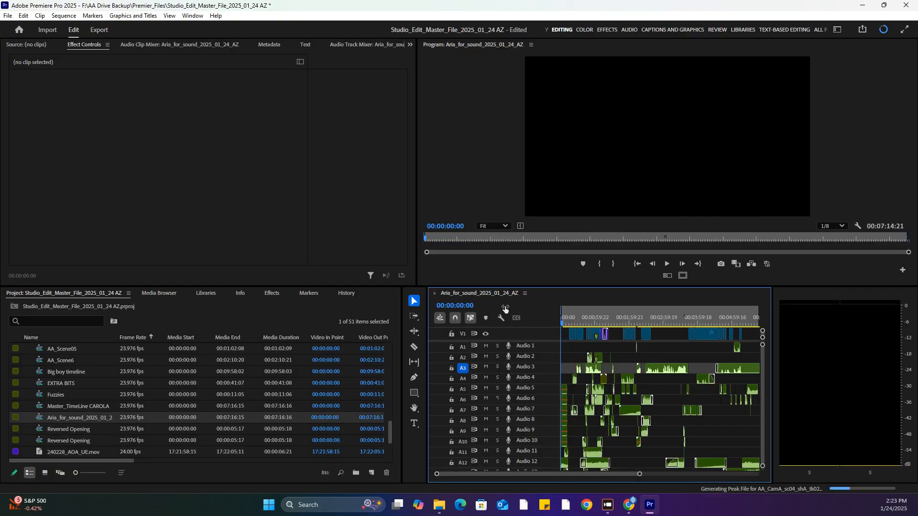
click(82, 403)
click(89, 418)
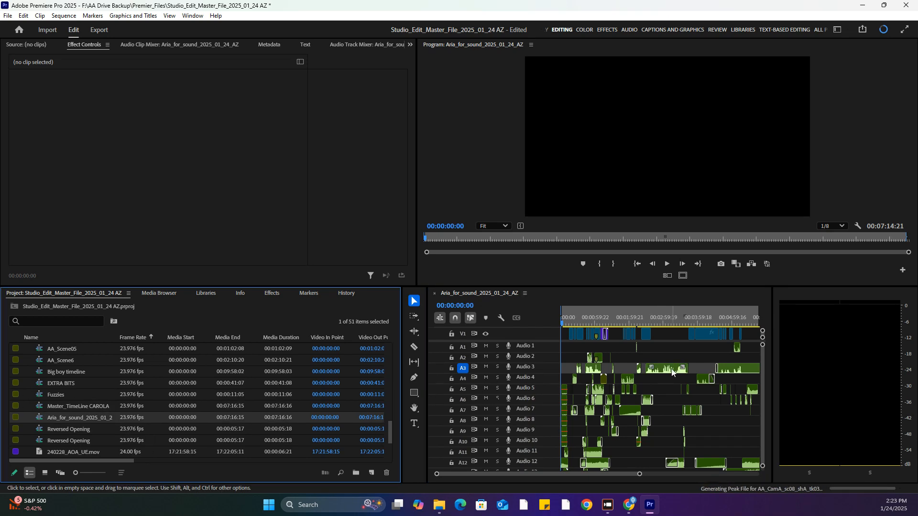
click(762, 398)
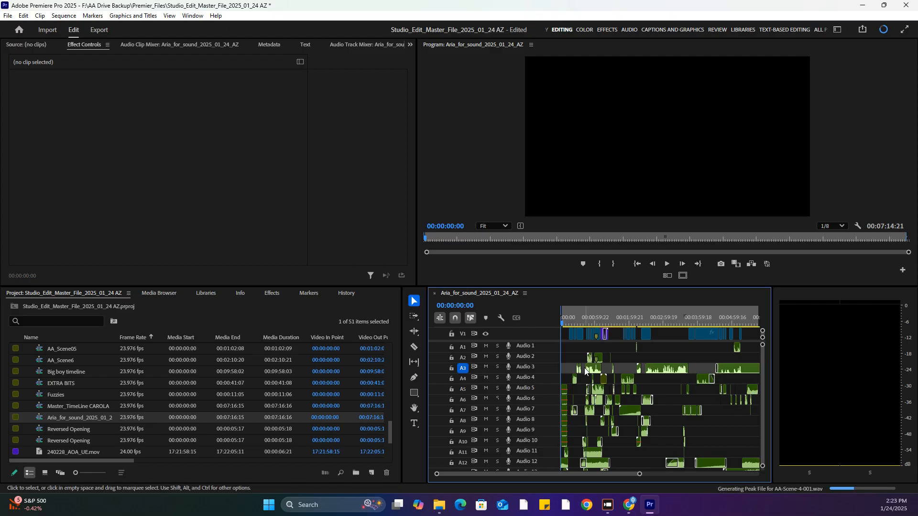
Open the media export settings for the Aria_for_sound_2025_01_24_AZ sequence, accepting the offline material warning
click(9, 19)
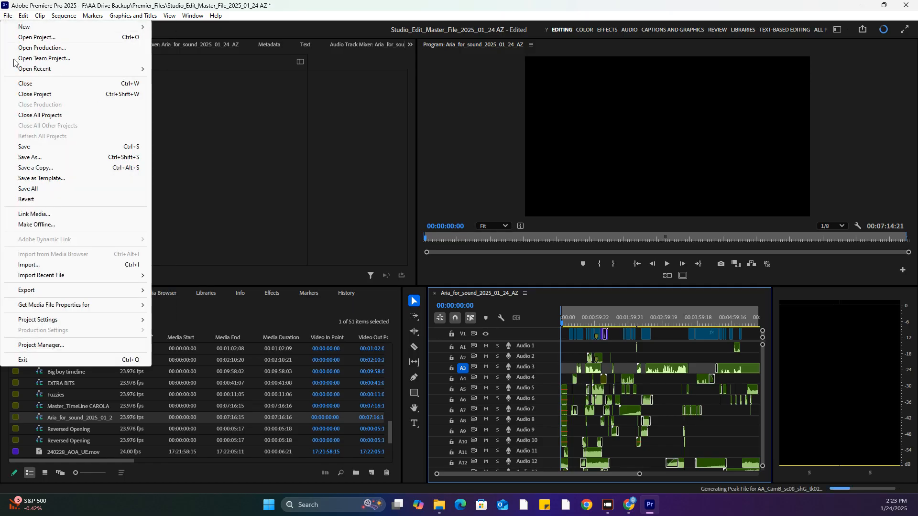
mouse_move(57, 290)
click(171, 289)
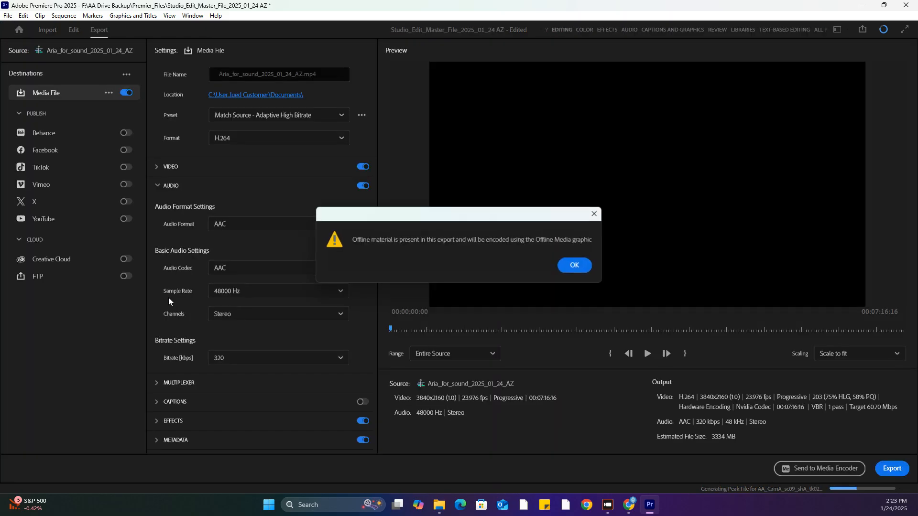
click(574, 265)
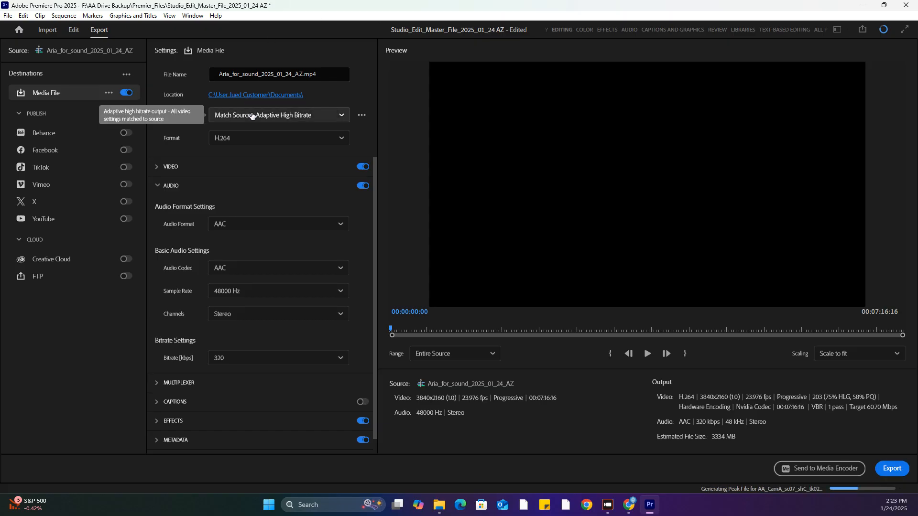
Try the Vimeo 2160p 4K Ultra HD export preset and switch back to Match Source - Adaptive High Bitrate
click(252, 115)
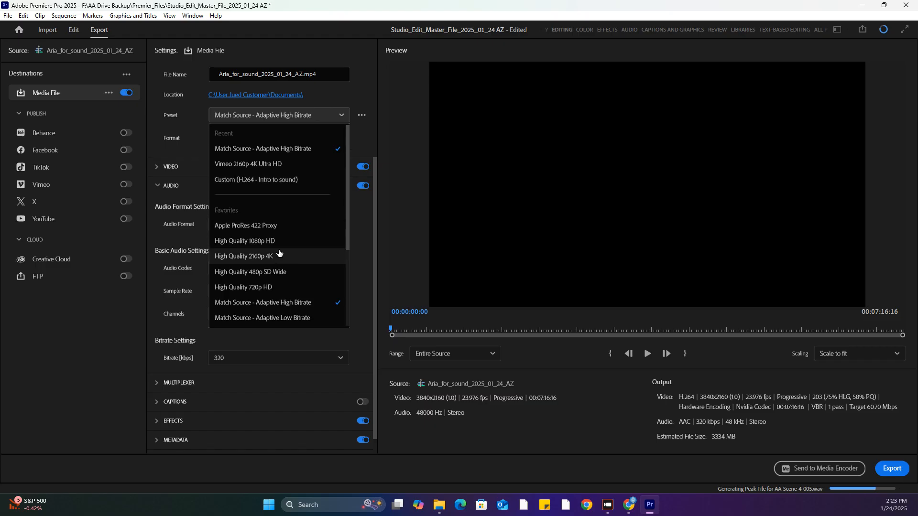
scroll(272, 263, down, 1)
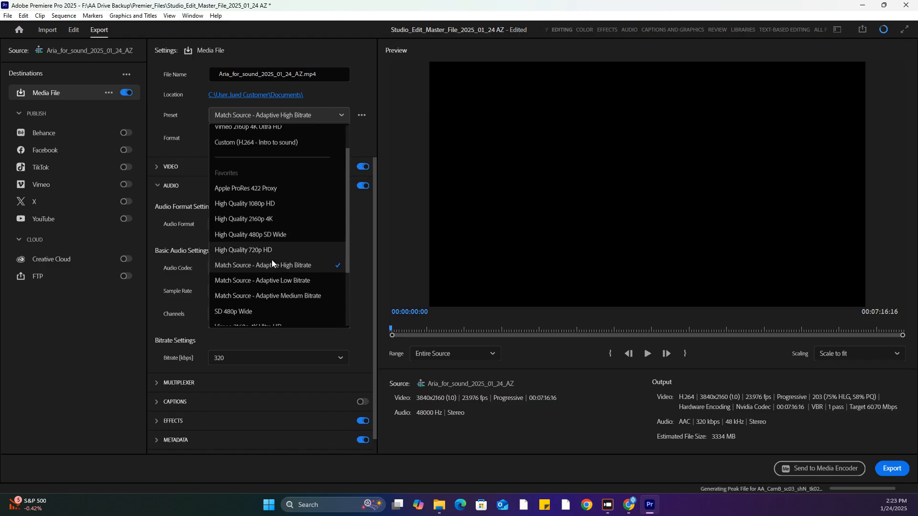
scroll(272, 265, down, 2)
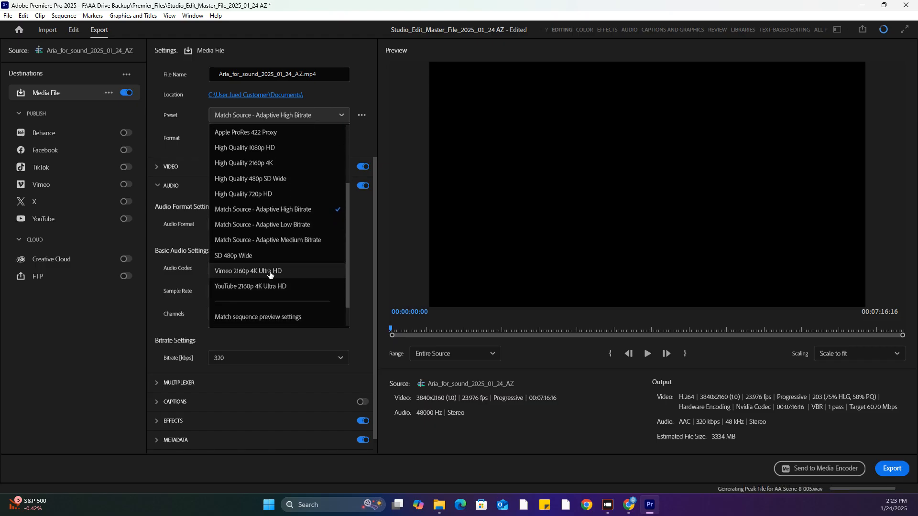
click(270, 276)
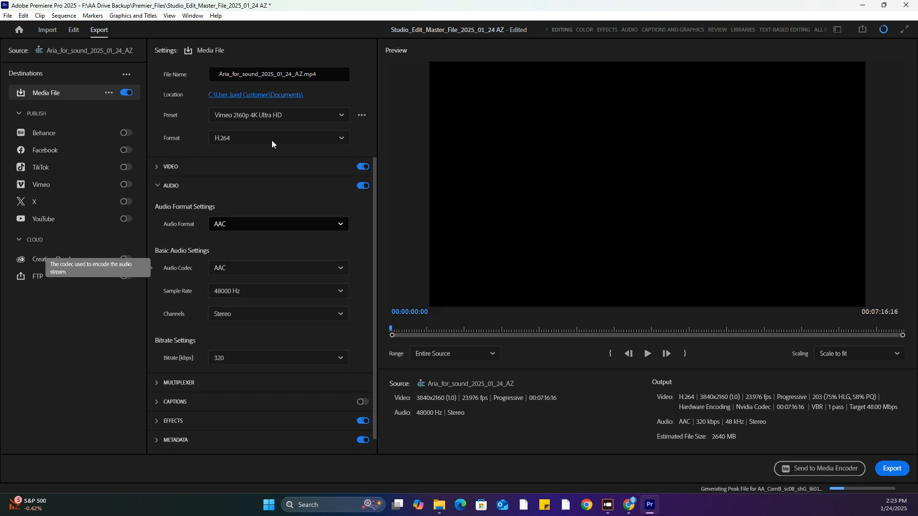
click(275, 115)
click(275, 148)
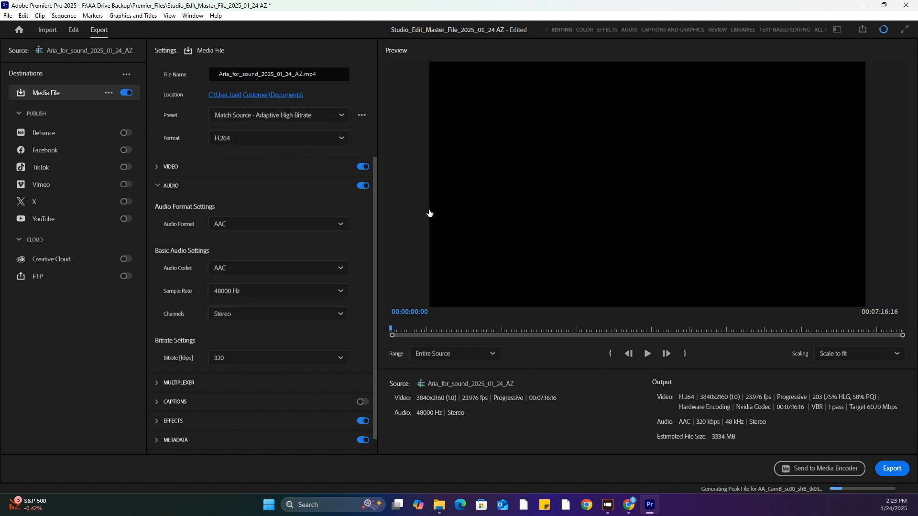
Preview the frame at about 00:02:43:05 in the export preview and return to editing without exporting
click(581, 331)
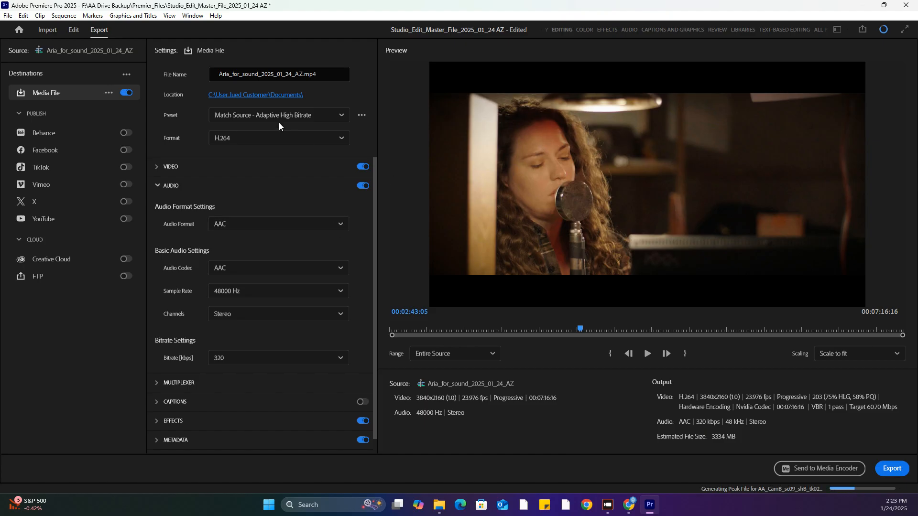
click(71, 30)
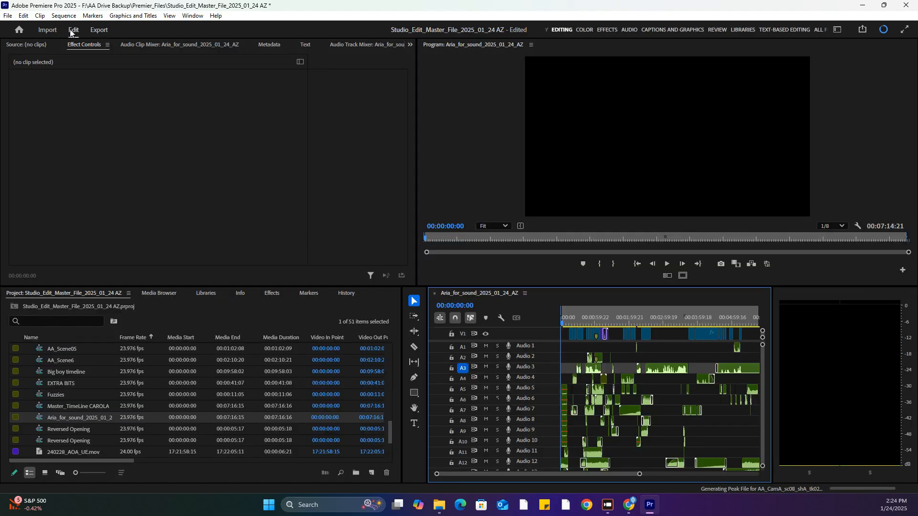
Create a new bin in the project and name it Sound Mix
click(358, 471)
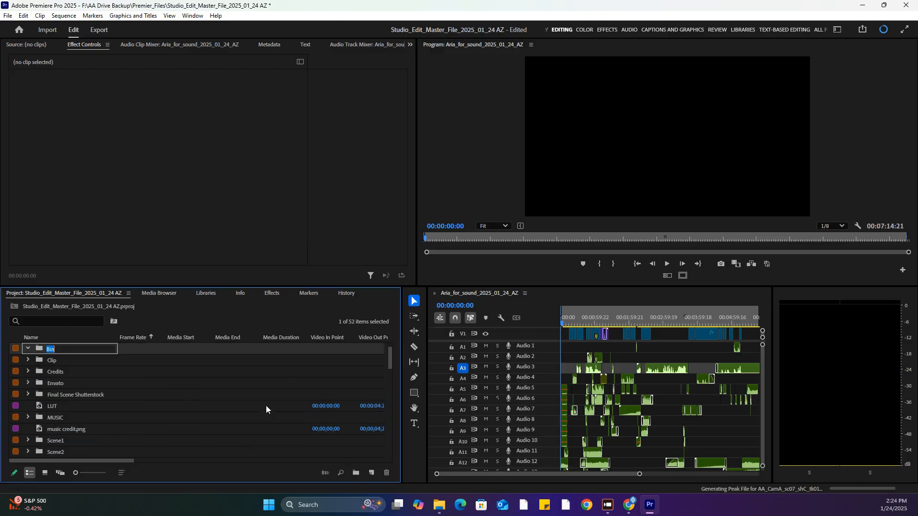
text(for sound)
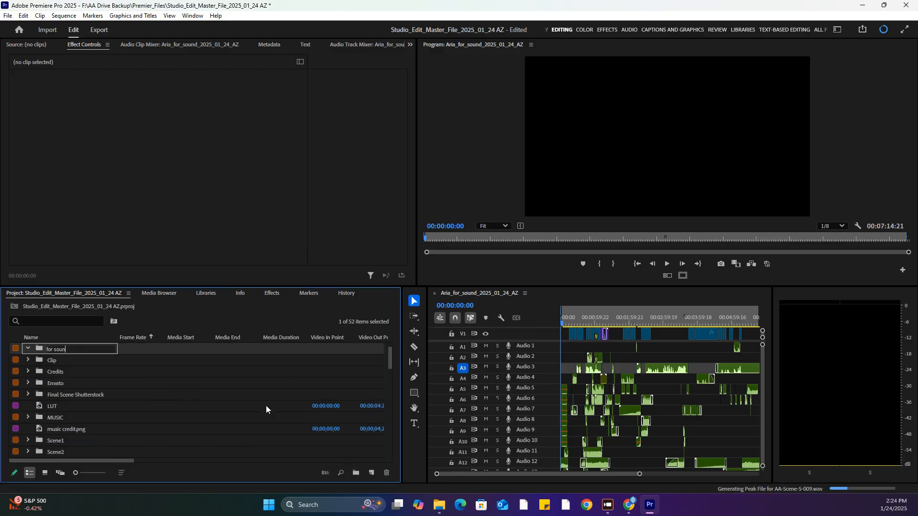
key(BackSpace)
key(BackSpace)
key(BackSpace)
key(BackSpace)
key(BackSpace)
text(Sound M)
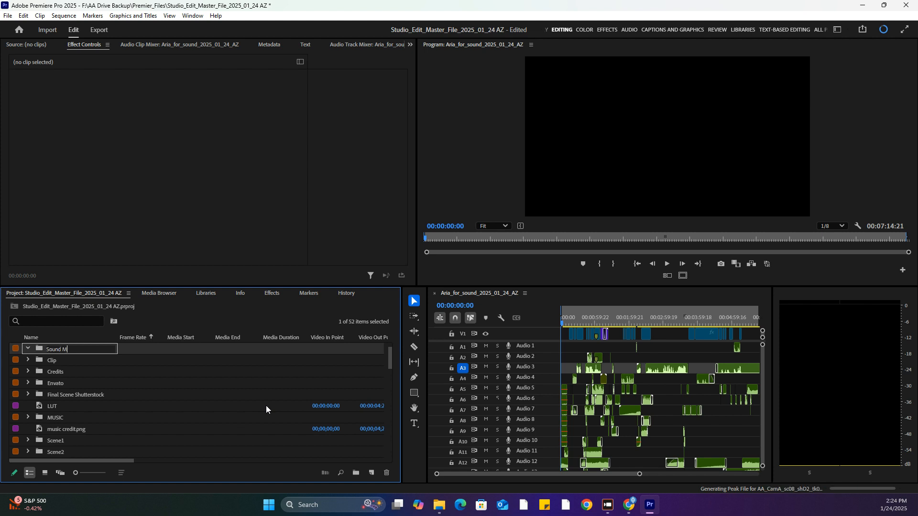
text(ix)
key(Return)
Move the Aria_for_sound_2025_01_24_AZ sequence into the Sound Mix bin and open that bin
scroll(192, 412, down, 6)
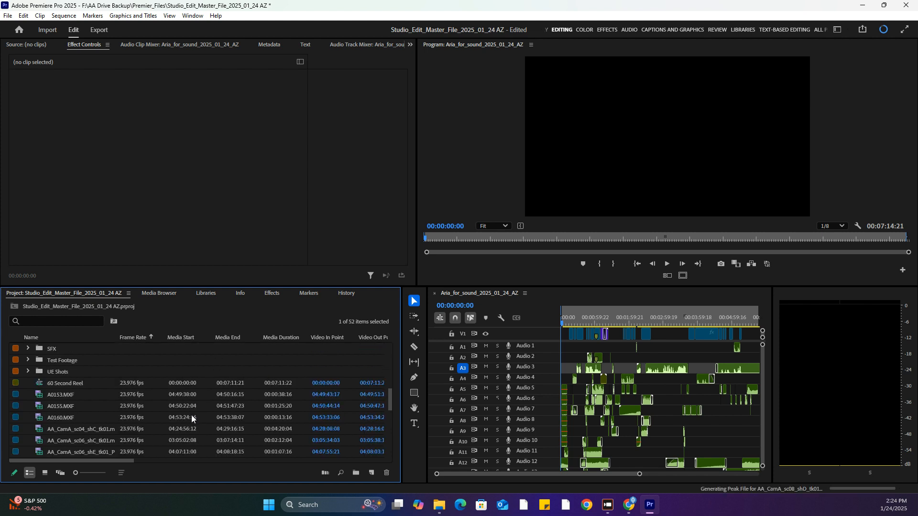
scroll(191, 416, down, 8)
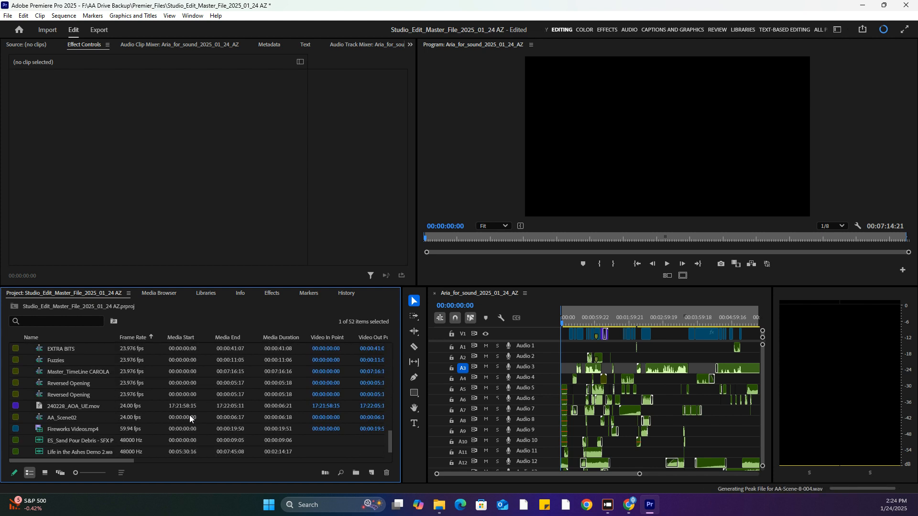
scroll(190, 415, up, 3)
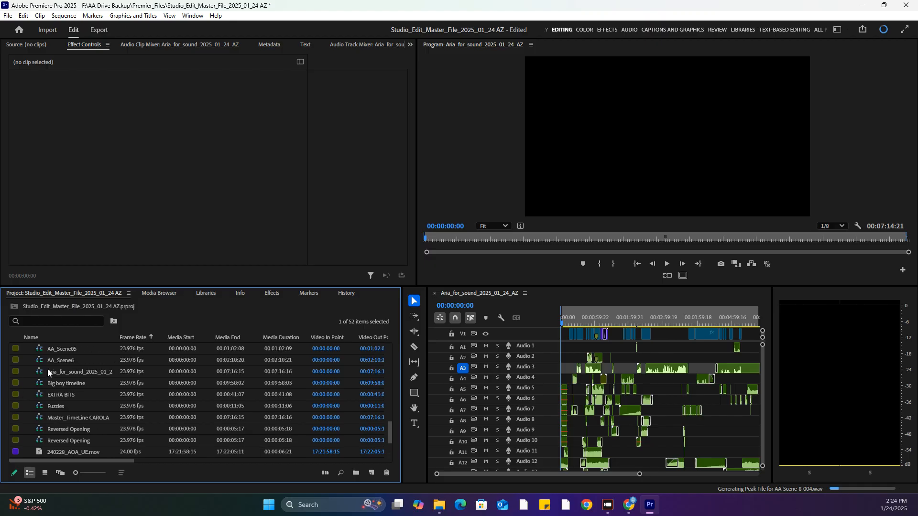
scroll(62, 375, up, 10)
mouse_move(76, 378)
mouse_down()
mouse_move(87, 392)
mouse_move(72, 372)
mouse_up()
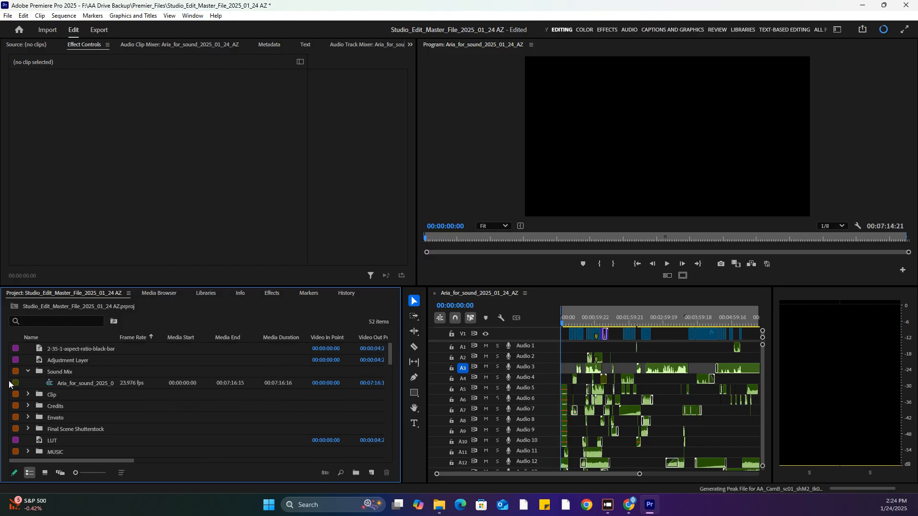
double_click(41, 370)
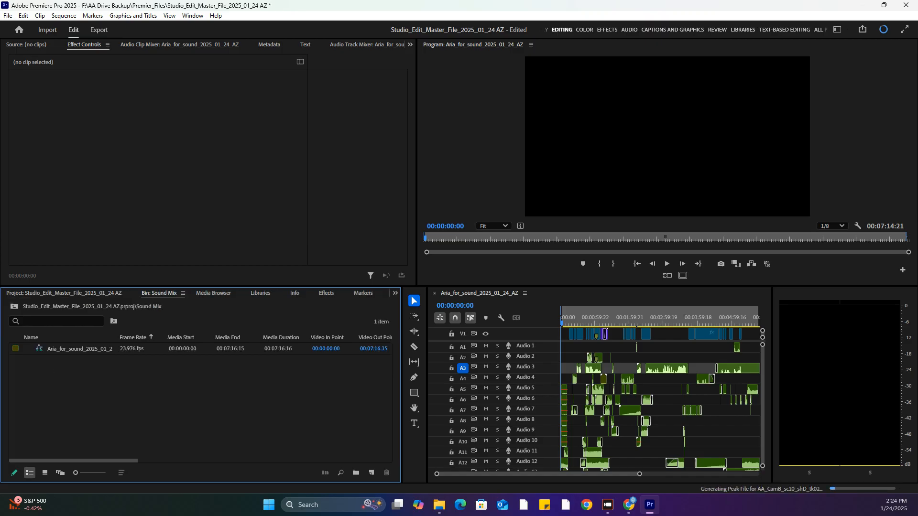
Switch to File Explorer, import AA_SHOWCASE_040524 from the Exports folder into the Sound Mix bin, and load it as the source clip
key(alt+Tab)
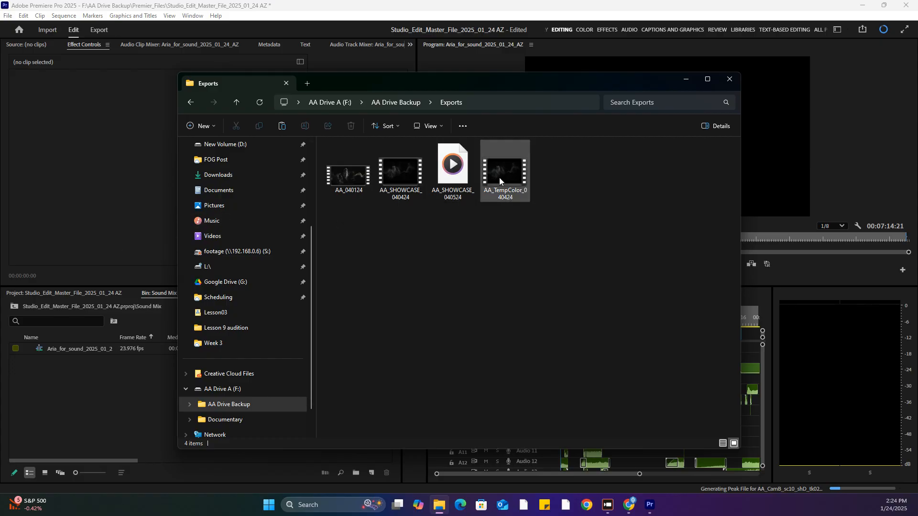
click(459, 172)
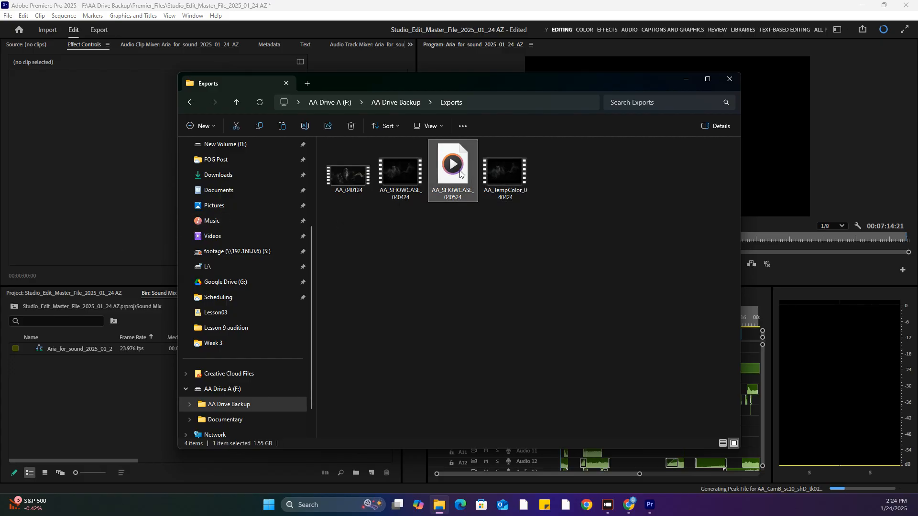
drag(459, 174, 56, 395)
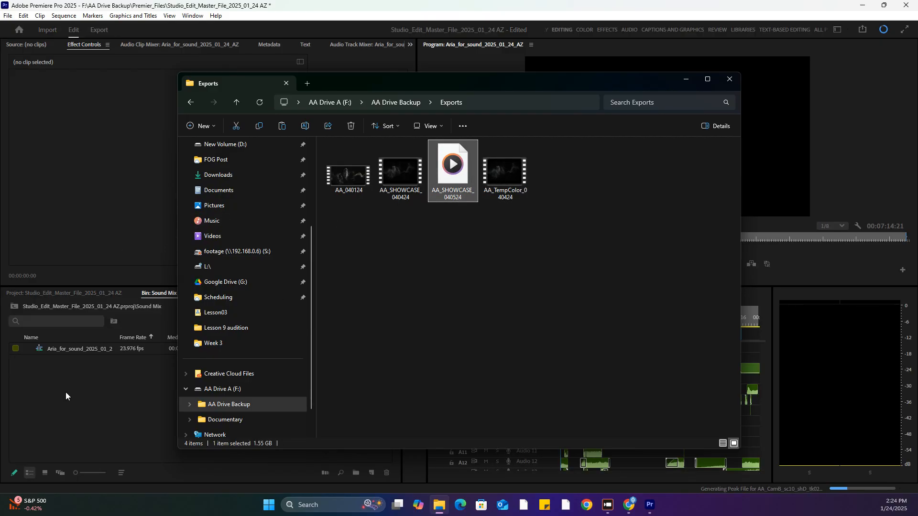
click(71, 391)
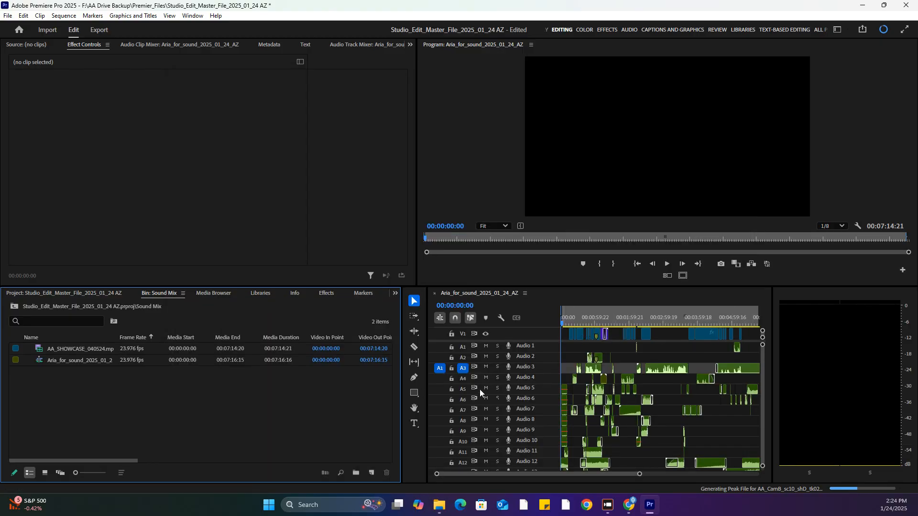
double_click(41, 350)
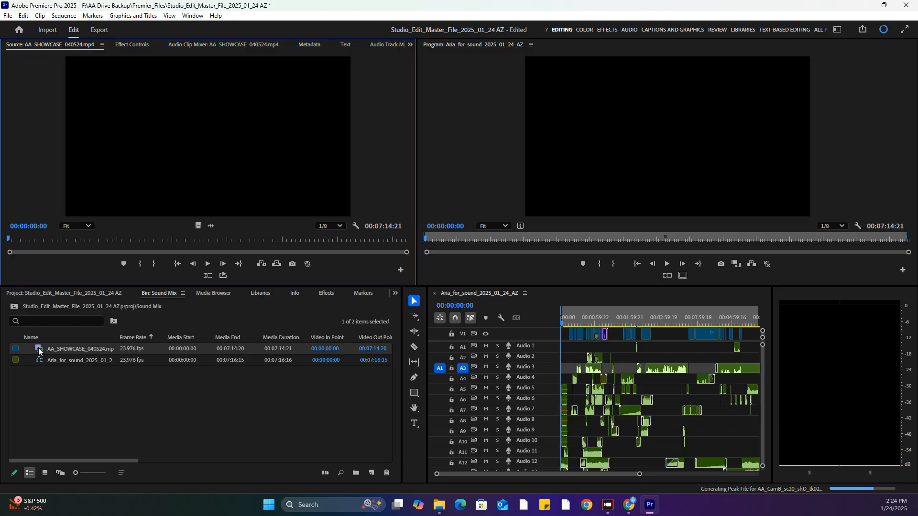
Briefly play the start of the AA_SHOWCASE_040524 source clip and look over the sequence in the timeline
key(space)
key(space)
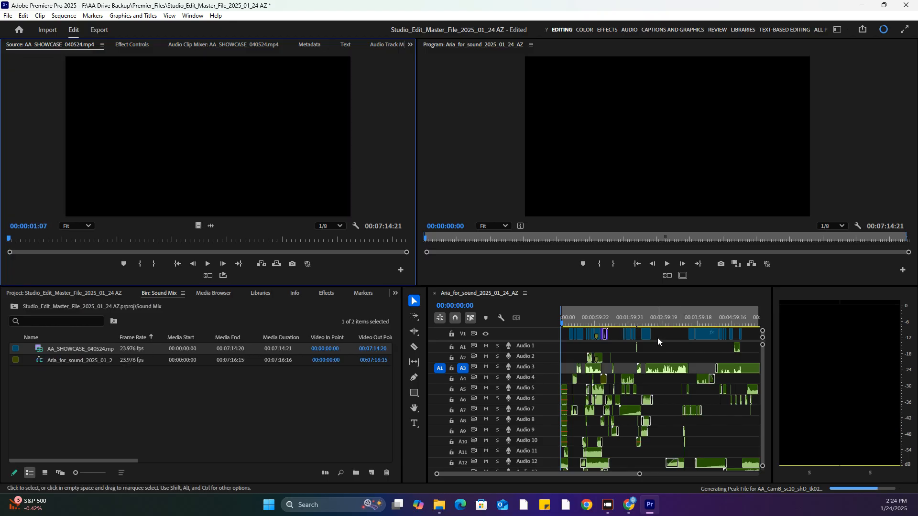
drag(639, 473, 552, 473)
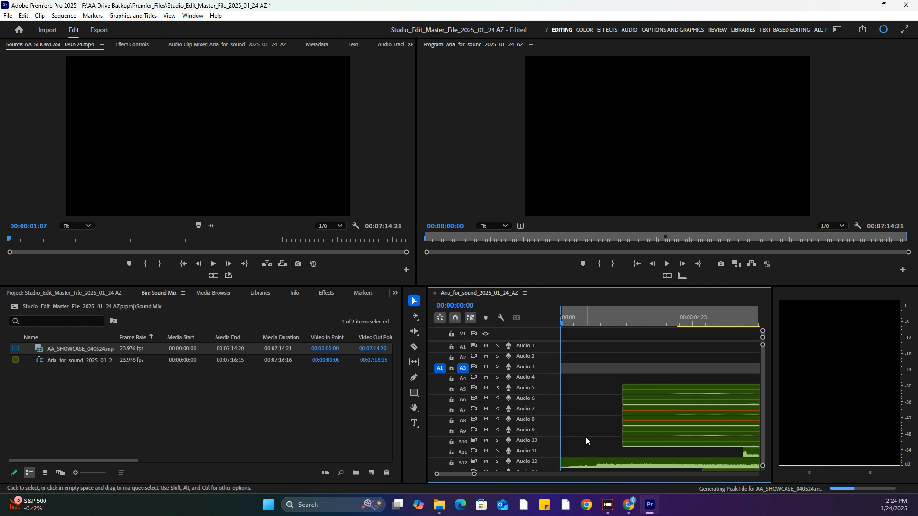
drag(473, 477, 744, 474)
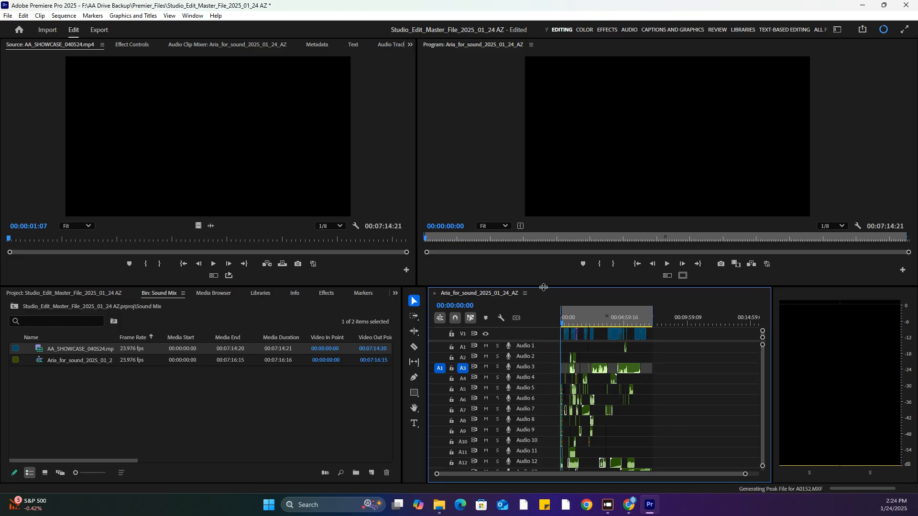
Add one video track and one standard audio track to the sequence, both placed before the first track
drag(535, 342, 536, 380)
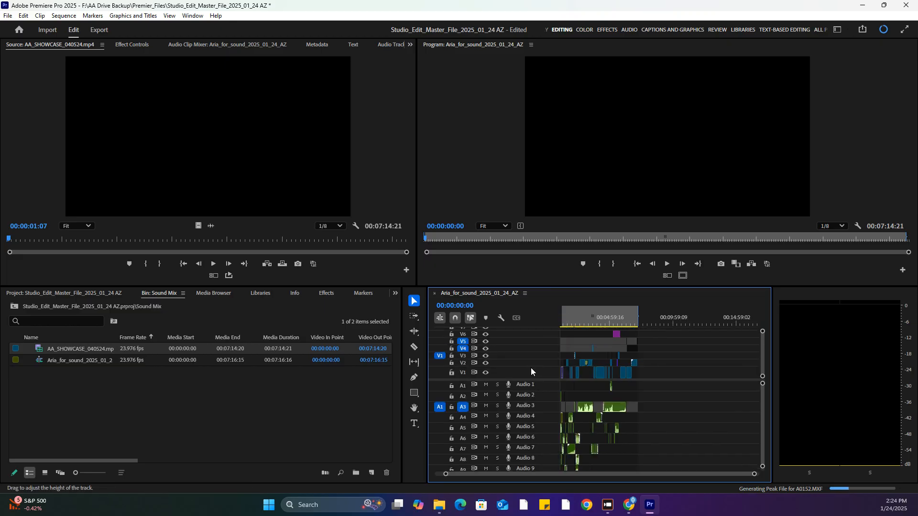
right_click(524, 376)
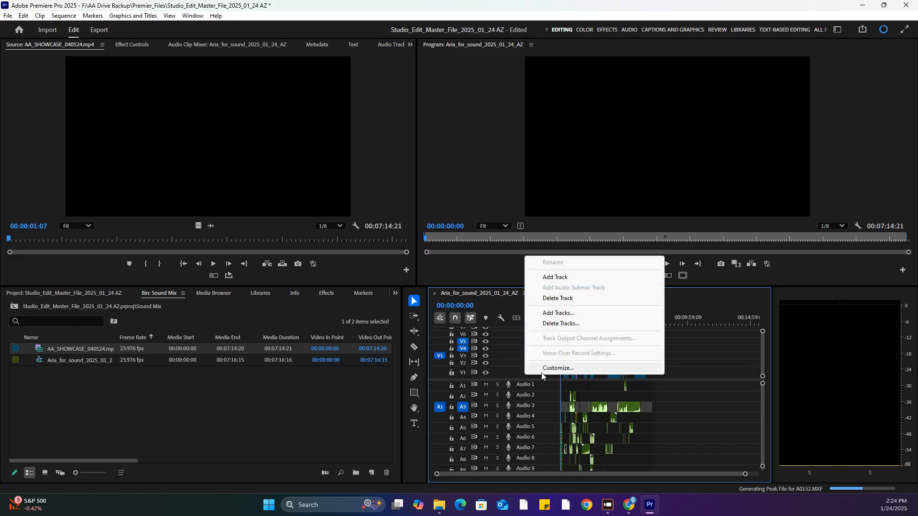
click(562, 318)
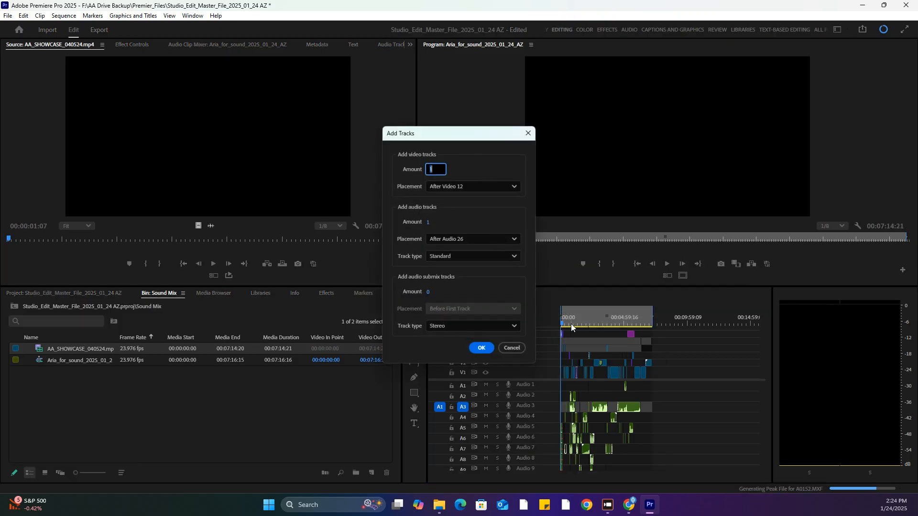
click(477, 186)
click(472, 201)
click(466, 239)
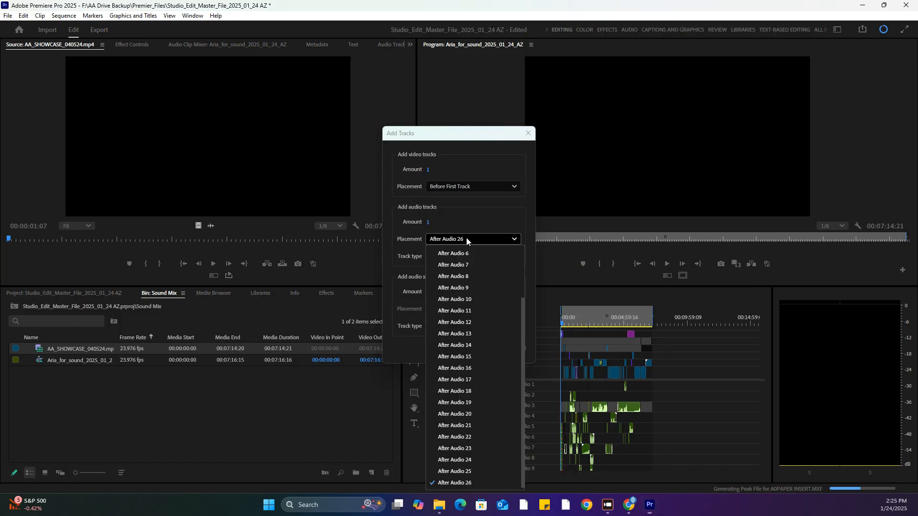
scroll(465, 275, up, 5)
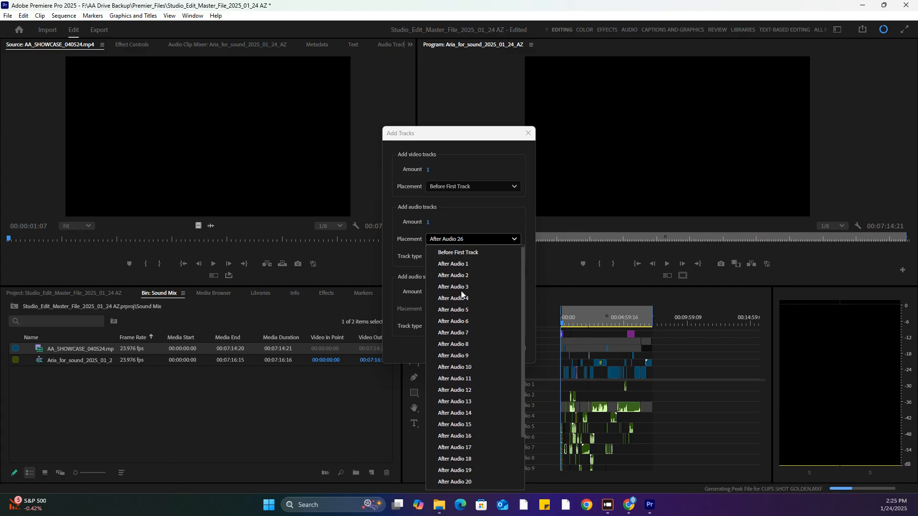
click(460, 257)
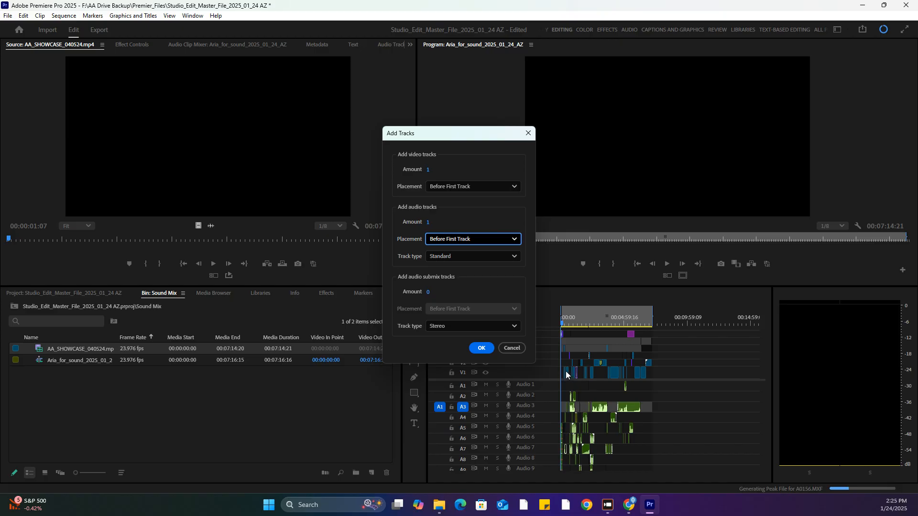
click(481, 348)
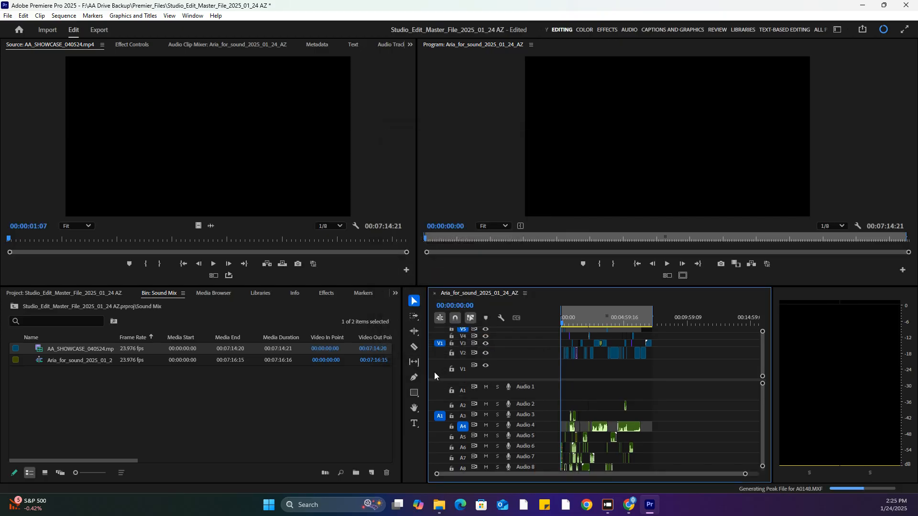
Patch the source video and audio to the new V1 and A1, target both tracks, and untarget A4 and V5
click(461, 369)
click(439, 393)
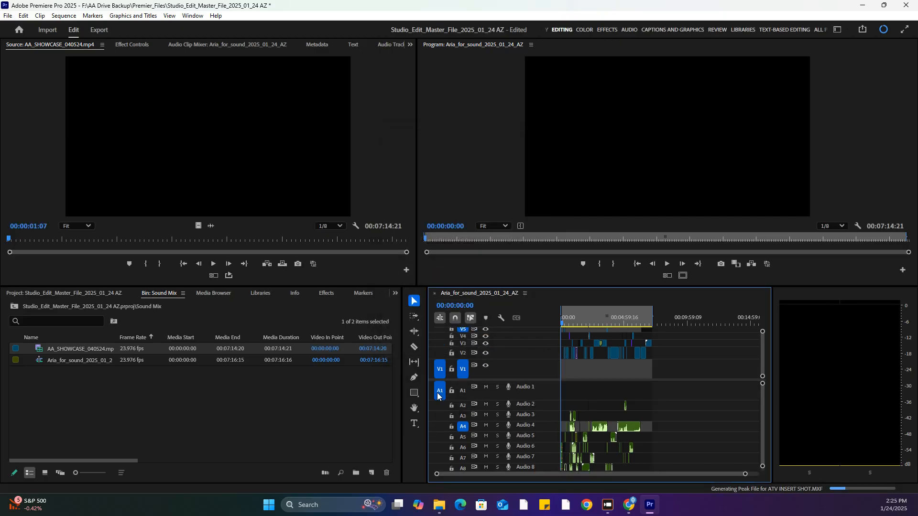
click(462, 392)
click(462, 425)
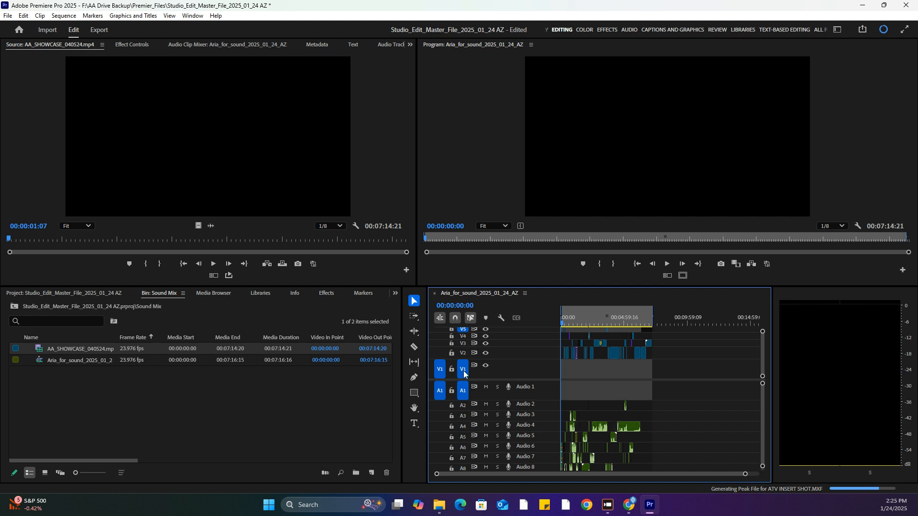
click(463, 330)
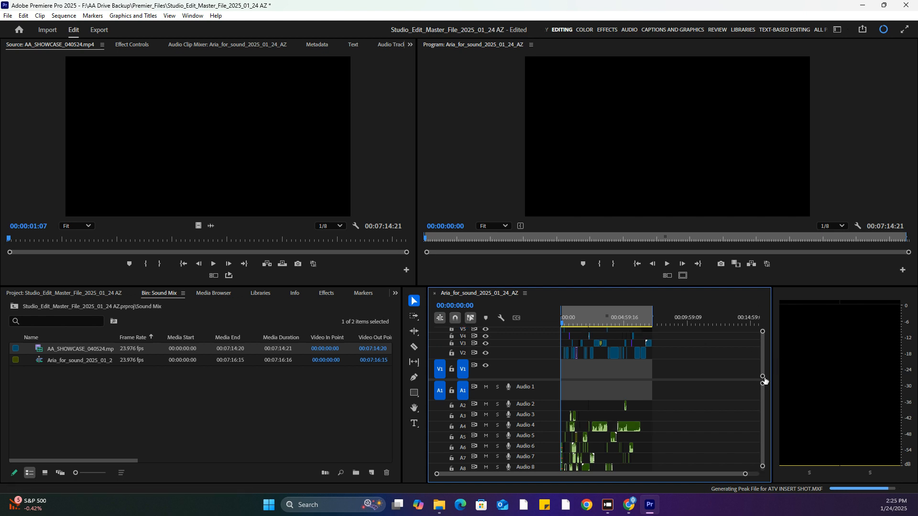
Look through the stacked video tracks and enlarge the timeline panel's height to show more of them
drag(760, 404, 761, 425)
scroll(766, 401, up, 5)
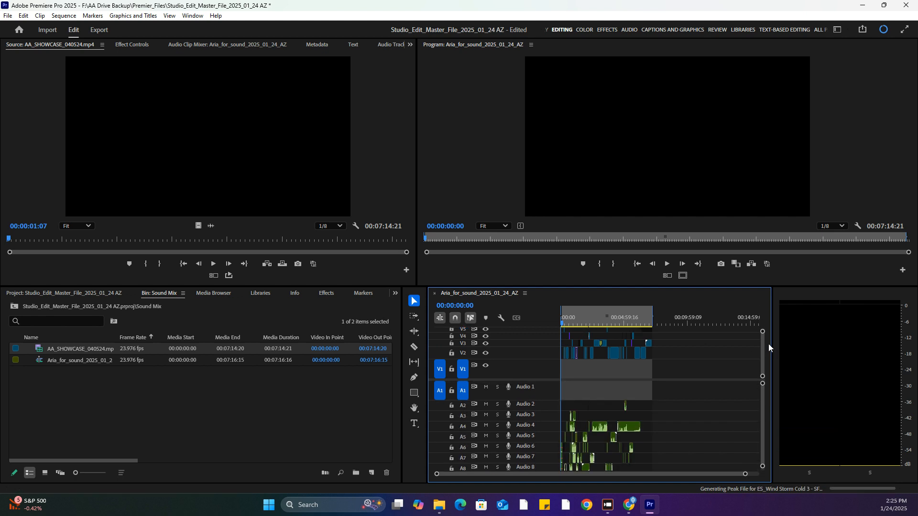
scroll(764, 351, up, 3)
scroll(761, 345, down, 3)
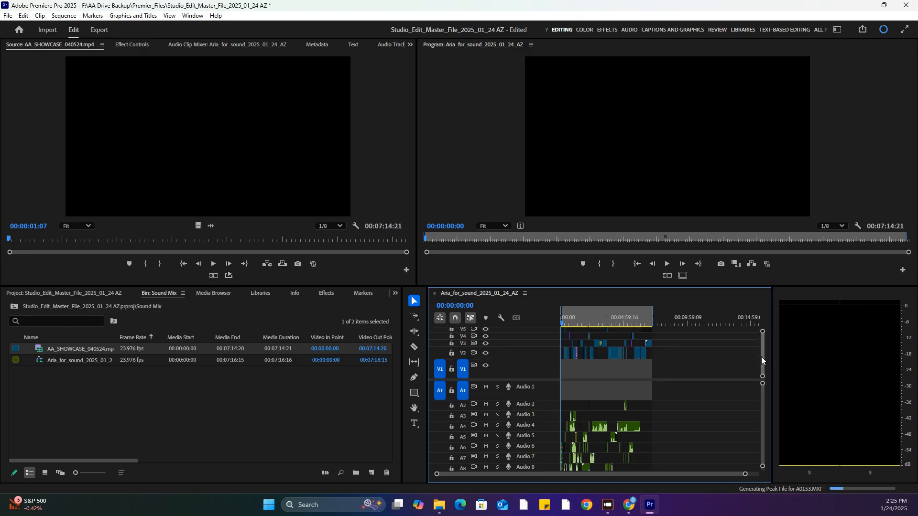
scroll(761, 352, up, 3)
scroll(761, 348, down, 2)
scroll(761, 350, up, 2)
scroll(761, 349, down, 1)
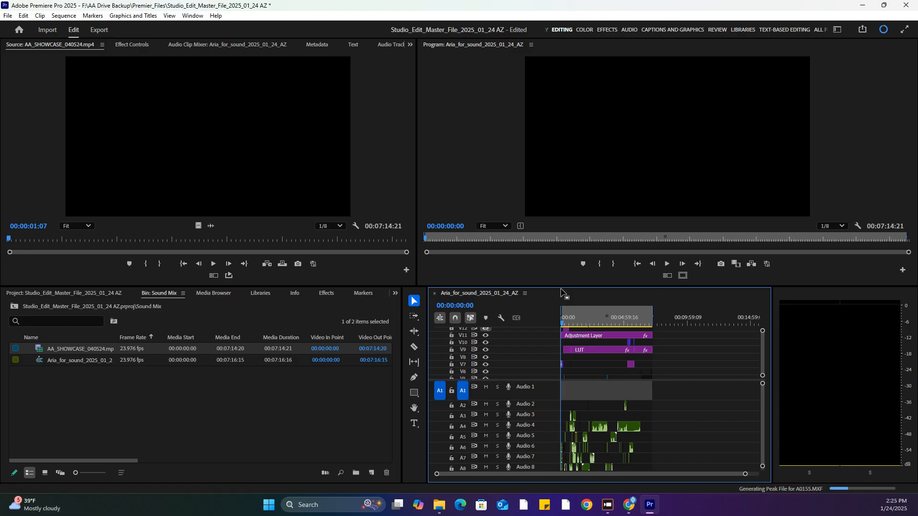
drag(560, 288, 561, 254)
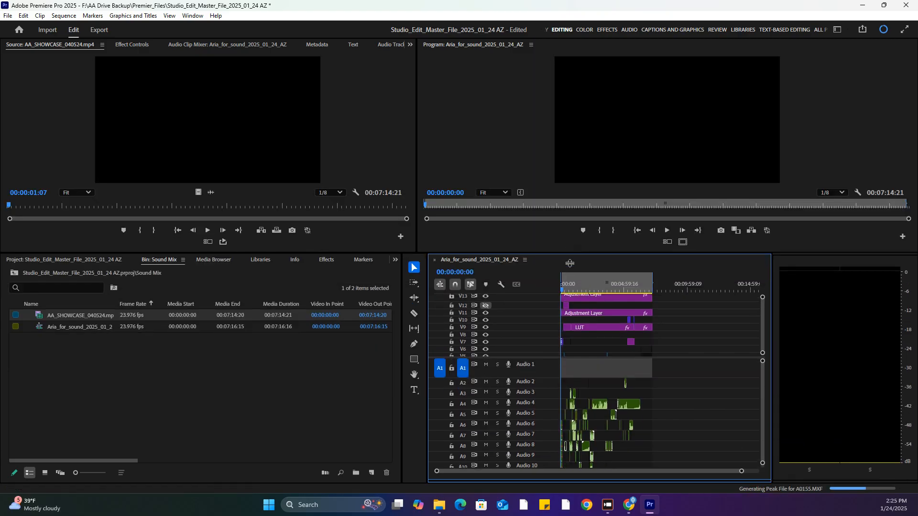
scroll(764, 323, down, 5)
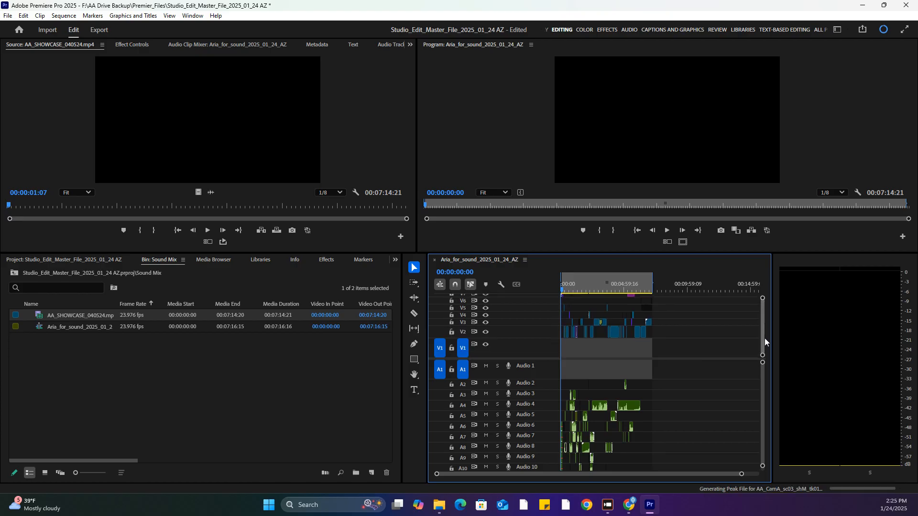
Place AA_SHOWCASE_040524 on V1 and A1 at the sequence start, preview it at 00:00:20:20, and return the playhead to the start
drag(59, 316, 542, 355)
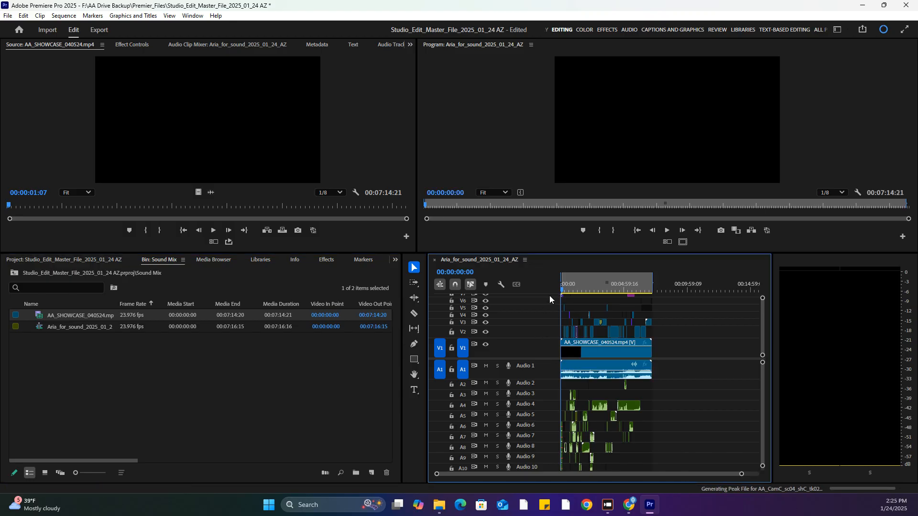
click(566, 286)
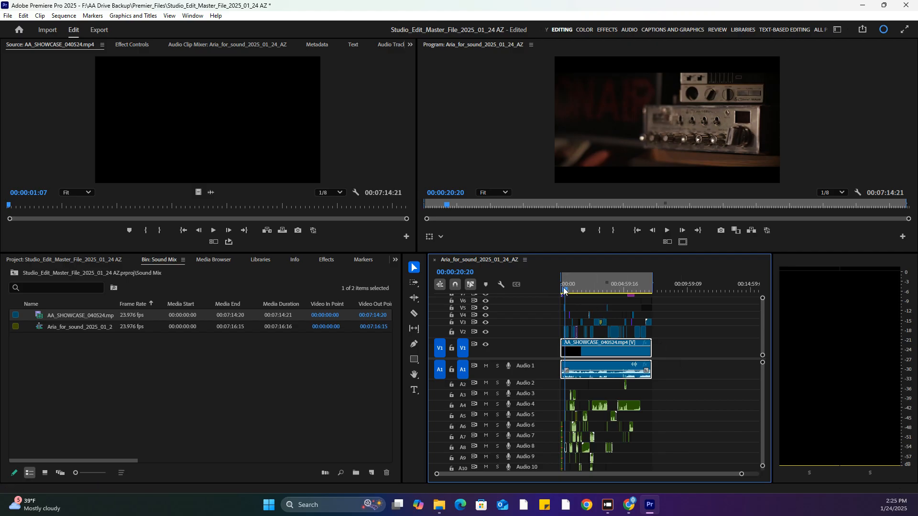
drag(564, 290, 490, 308)
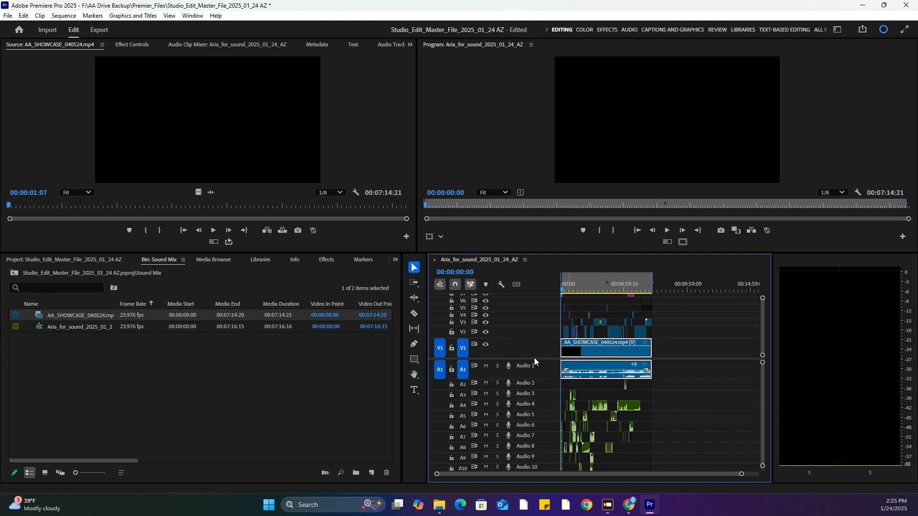
Delete the adjustment layers from video tracks V13, V12 and V11
drag(535, 359, 535, 373)
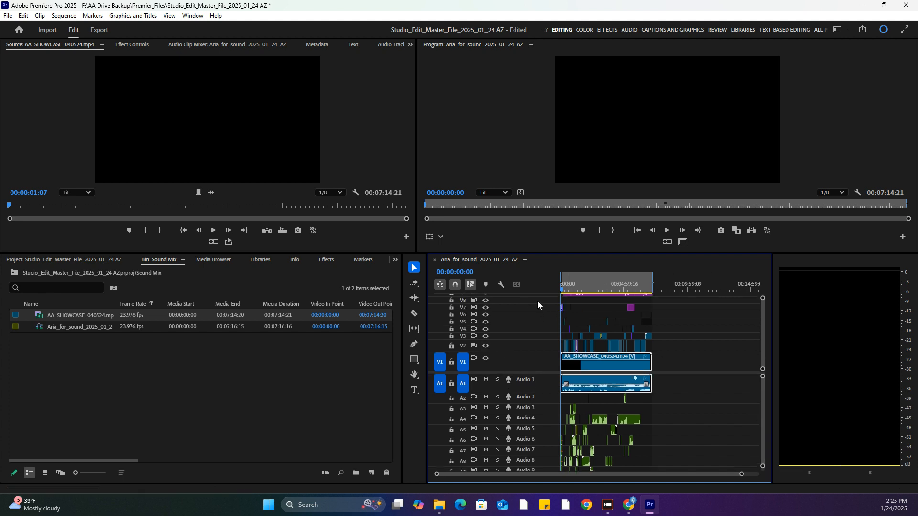
scroll(758, 316, up, 5)
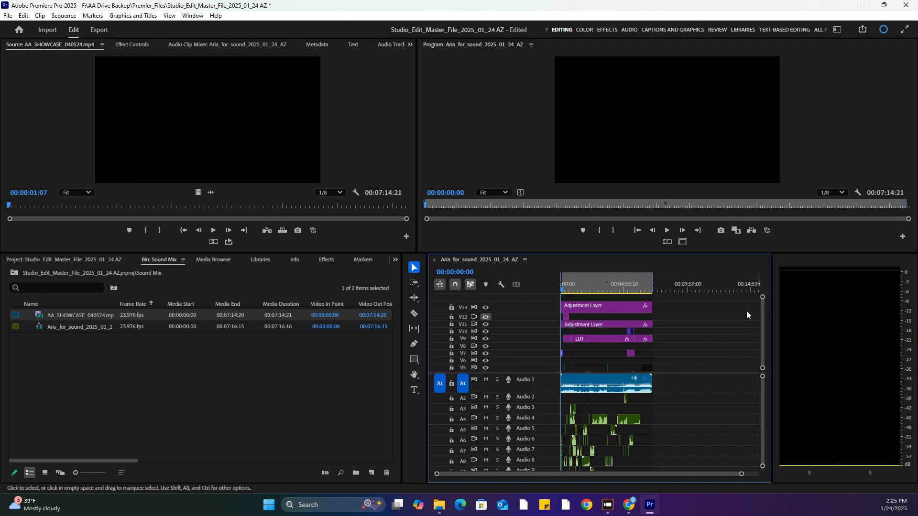
click(605, 310)
key(Delete)
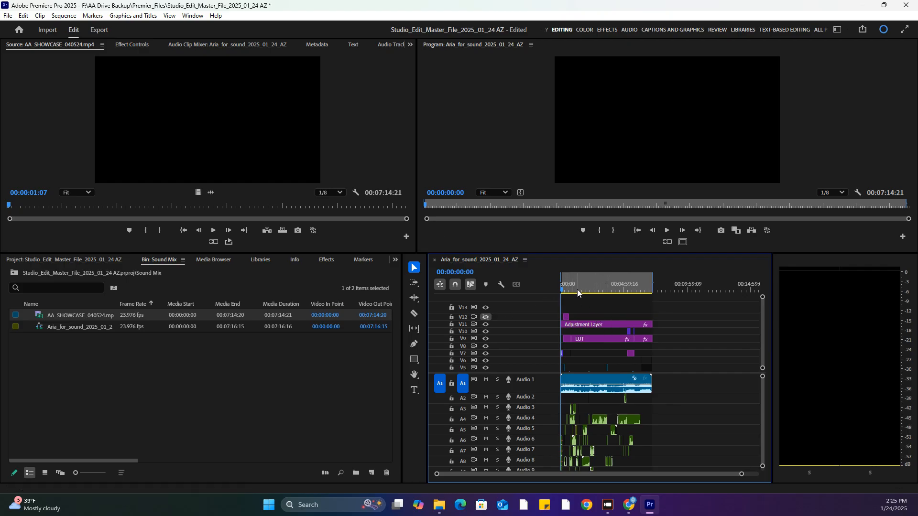
drag(739, 474, 585, 474)
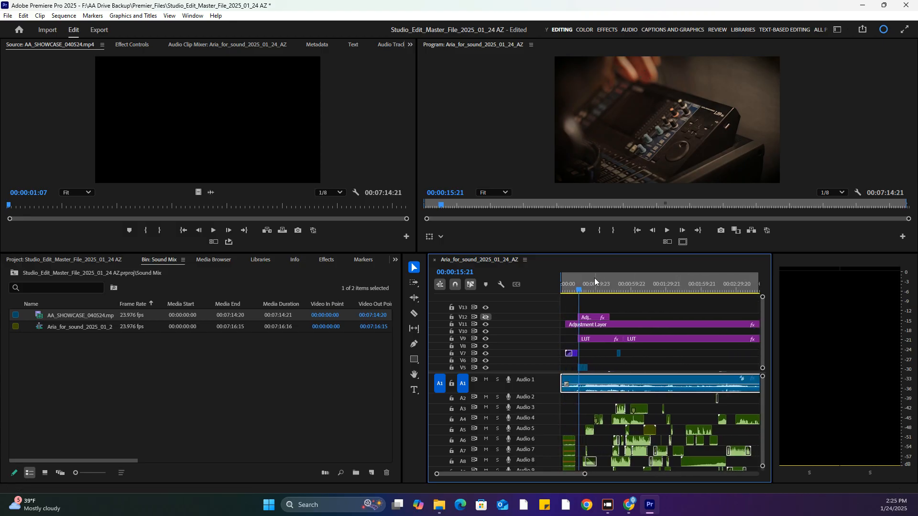
click(595, 318)
shift+click(597, 324)
key(Delete)
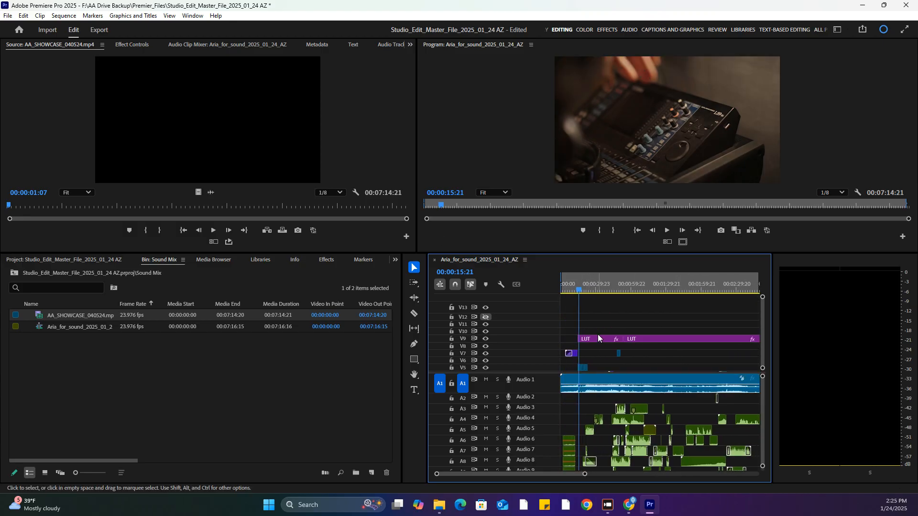
Delete the LUT layers along track V9 and the purple clip near the end of track V7
click(598, 338)
key(Delete)
click(647, 337)
key(Delete)
drag(583, 474, 687, 474)
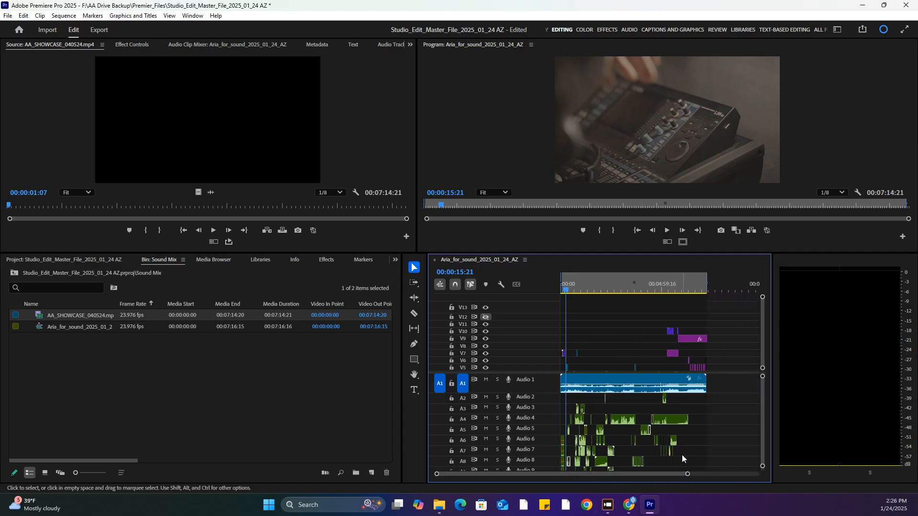
click(690, 339)
key(Delete)
click(674, 355)
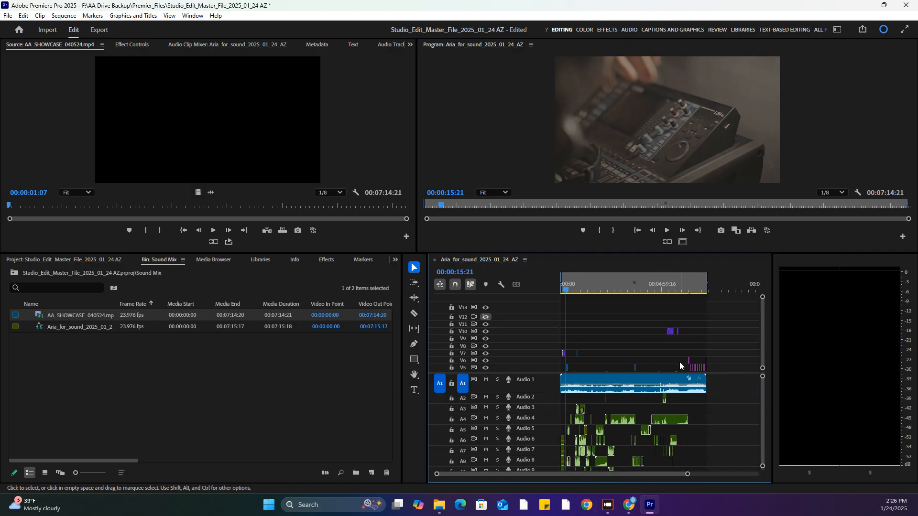
Move the playhead to 00:00:15:17 and toggle track V5's visibility off and on to compare its clip with the reference video on V1
drag(687, 474, 577, 466)
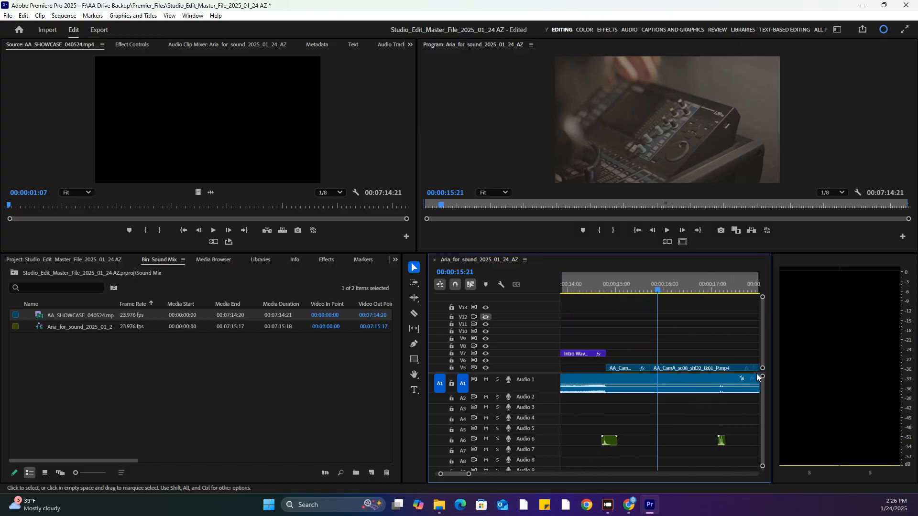
scroll(763, 347, down, 5)
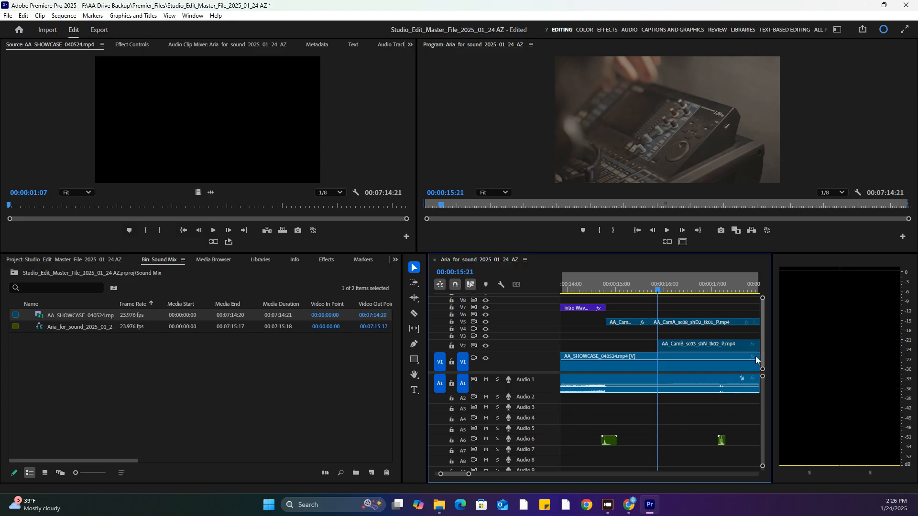
click(657, 289)
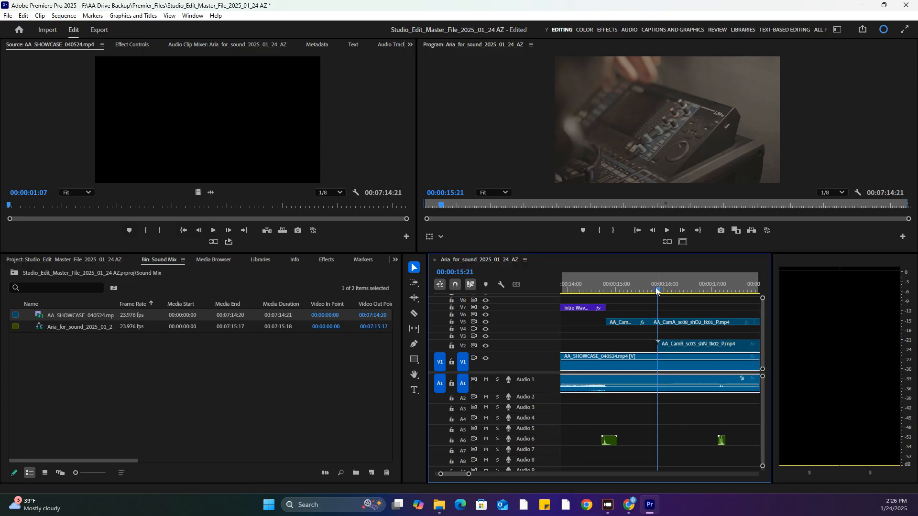
drag(655, 288, 650, 288)
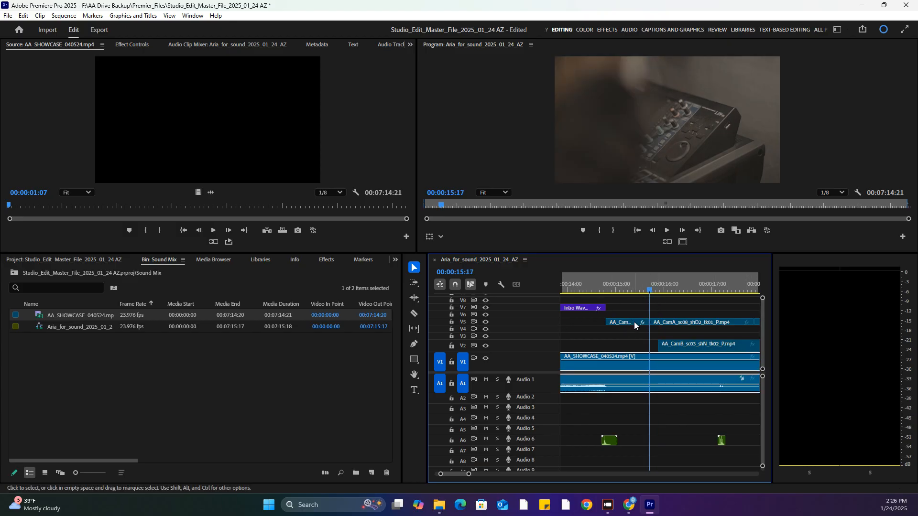
click(487, 322)
click(487, 322)
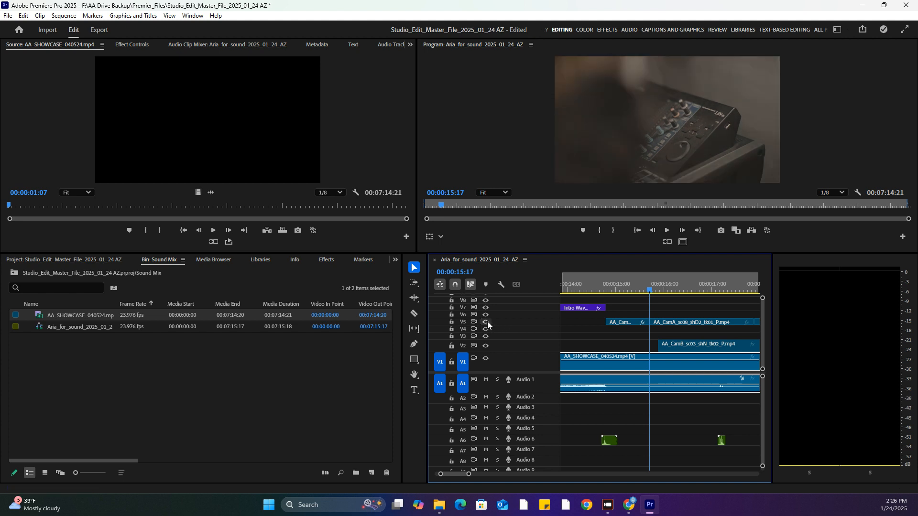
Move the playhead to 00:00:46:03 and toggle track V2's visibility off and on to compare it with the reference video
drag(467, 475, 545, 474)
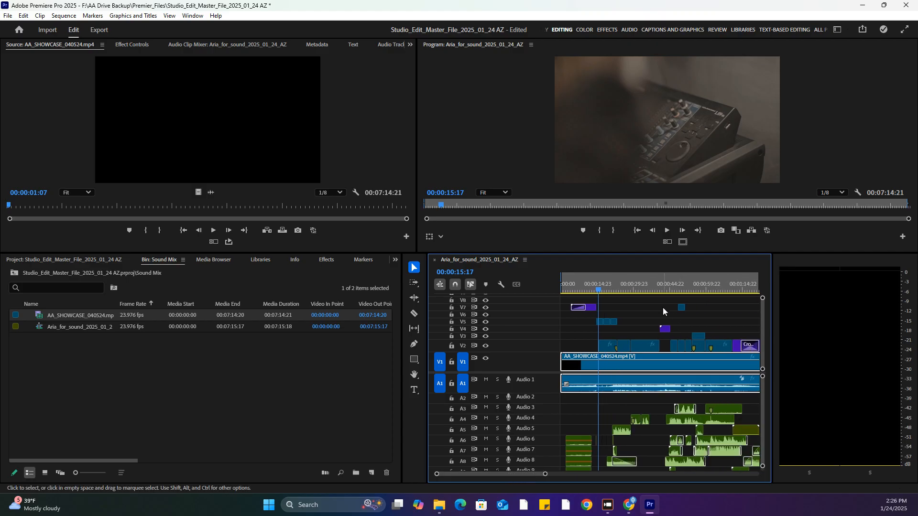
click(673, 289)
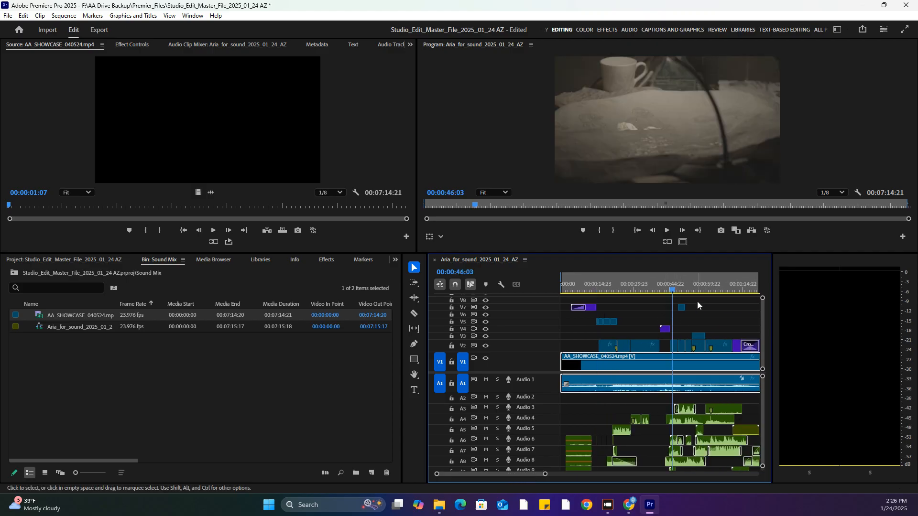
click(485, 346)
click(487, 346)
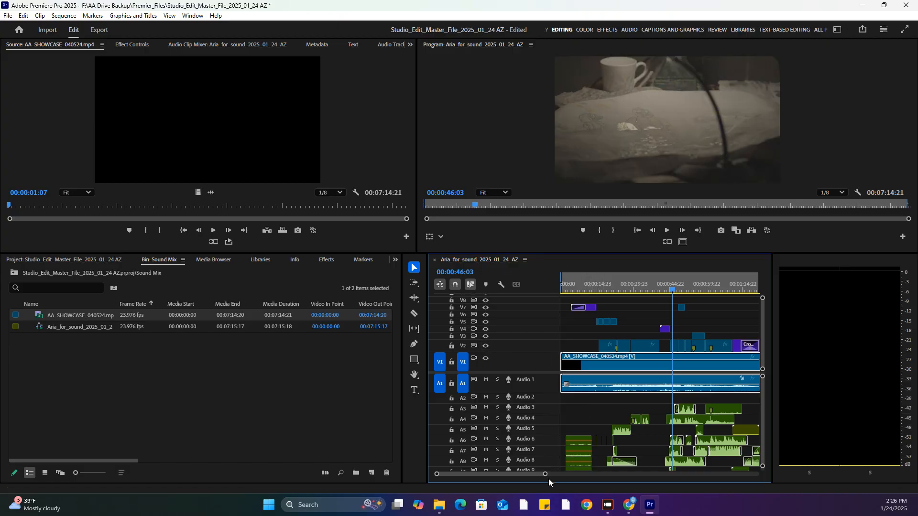
drag(545, 474, 669, 474)
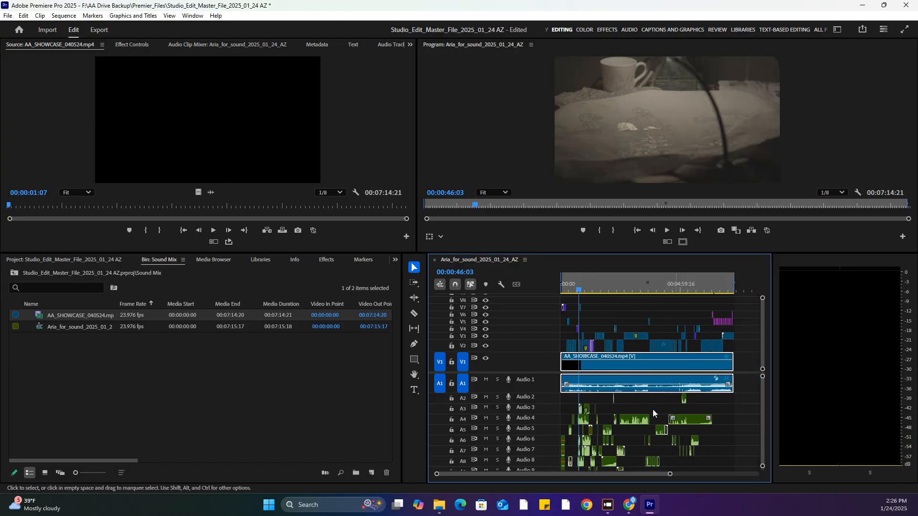
Solo the Audio 1 reference track and play the sequence from 00:04:48:10 to check the picture against the reference sound
click(676, 288)
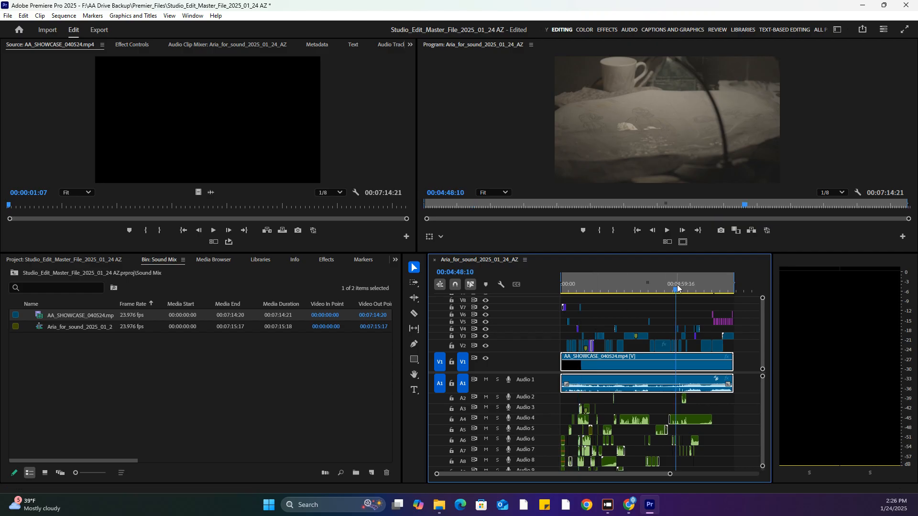
drag(670, 474, 583, 471)
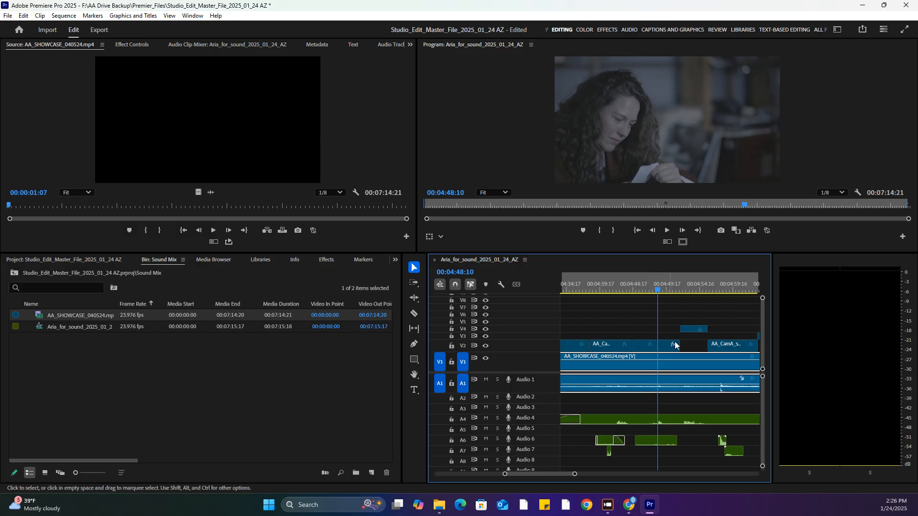
click(498, 381)
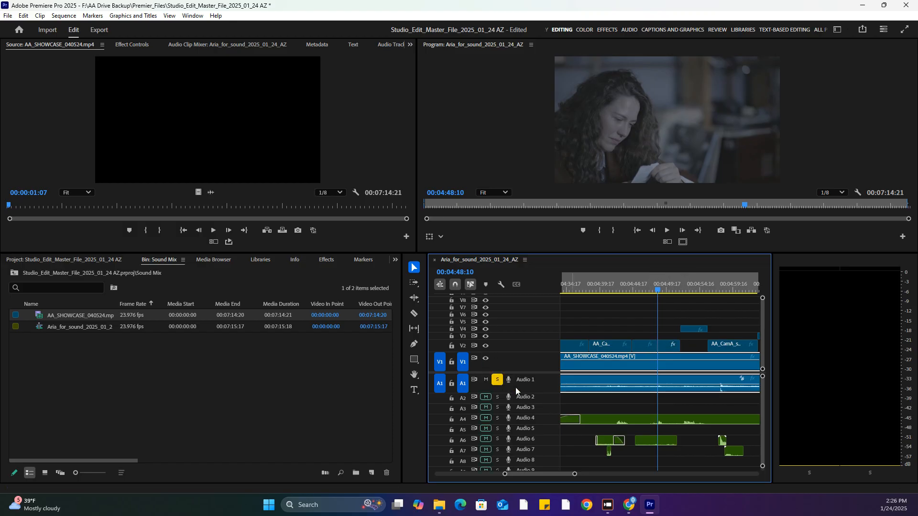
key(Return)
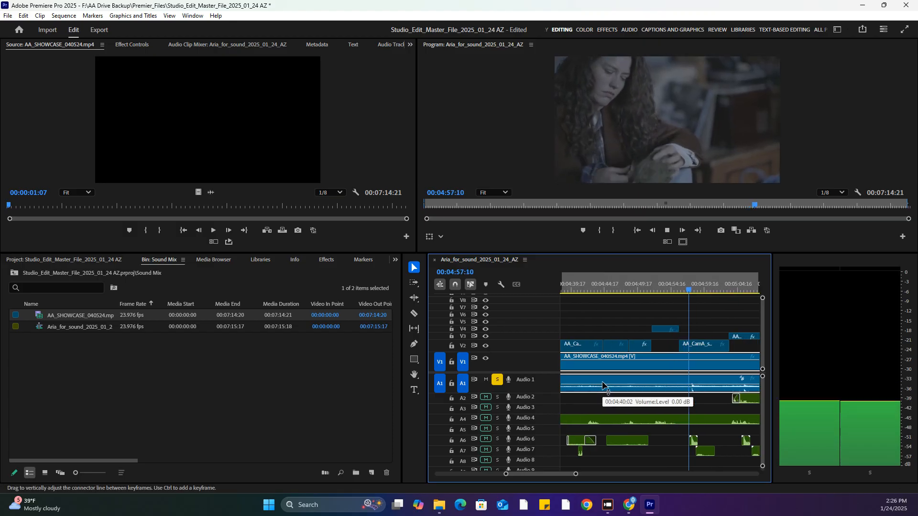
drag(575, 474, 603, 474)
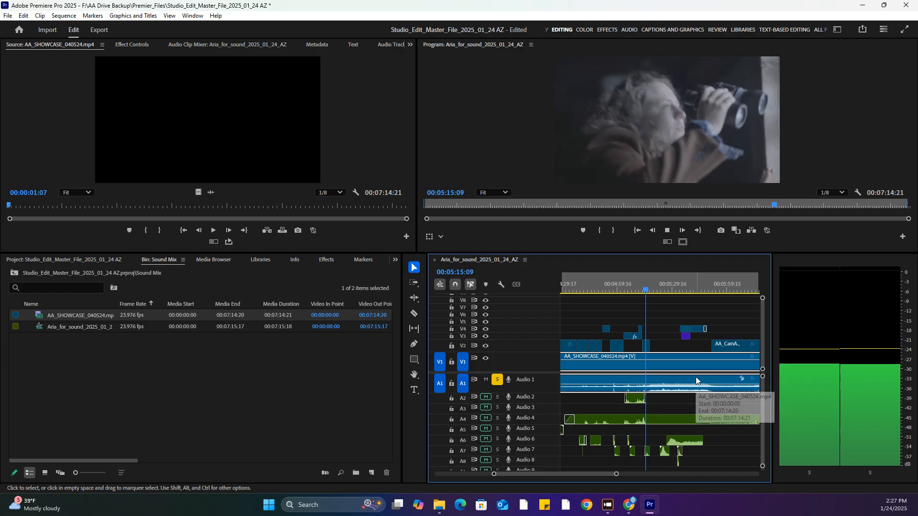
scroll(692, 377, down, 3)
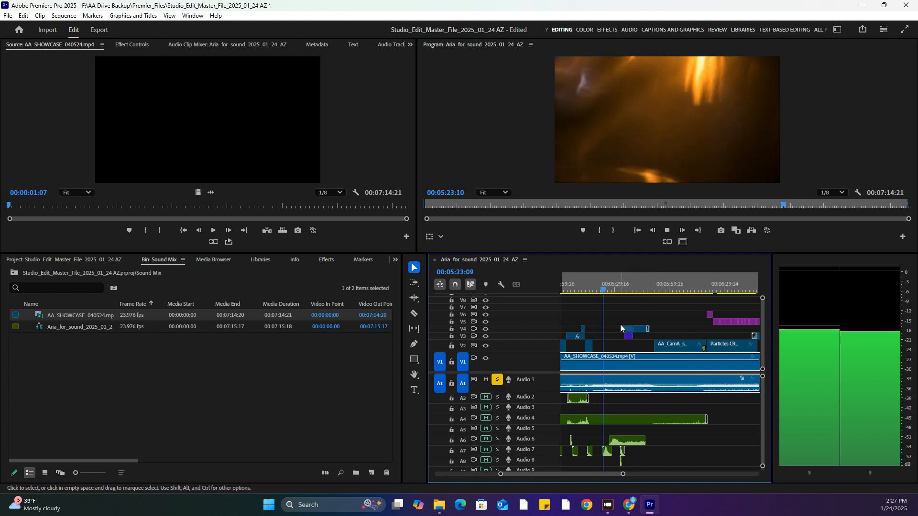
scroll(620, 324, down, 3)
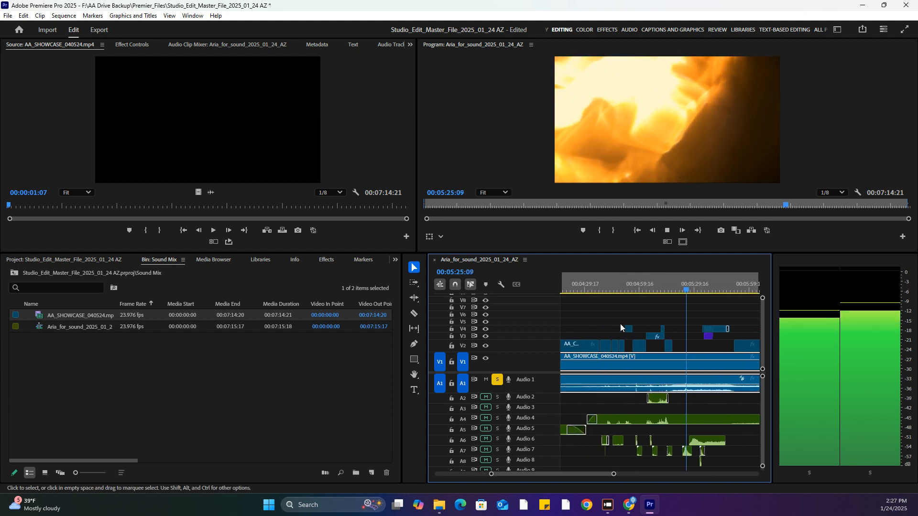
key(space)
Play an earlier section of the sequence, through about 00:01:19:05, to check sync, and turn off the solo on Audio 1
scroll(620, 323, up, 10)
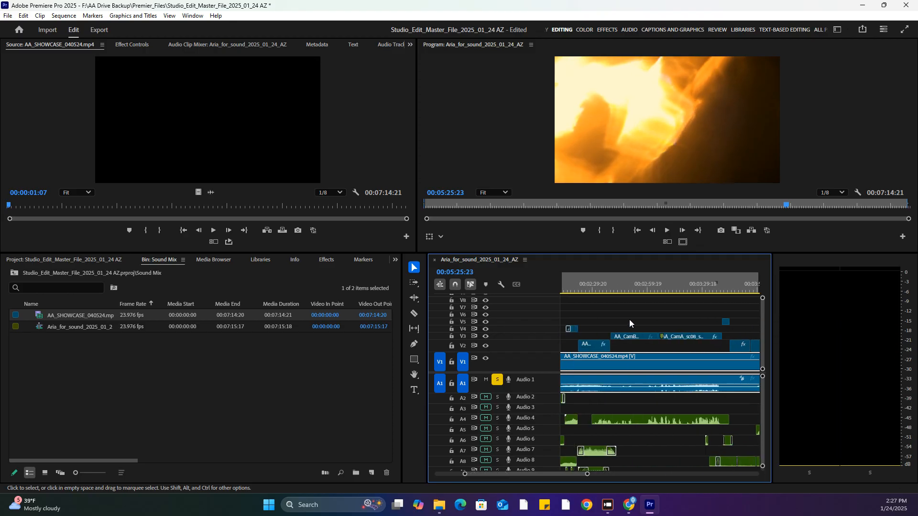
scroll(615, 318, up, 6)
click(628, 290)
key(space)
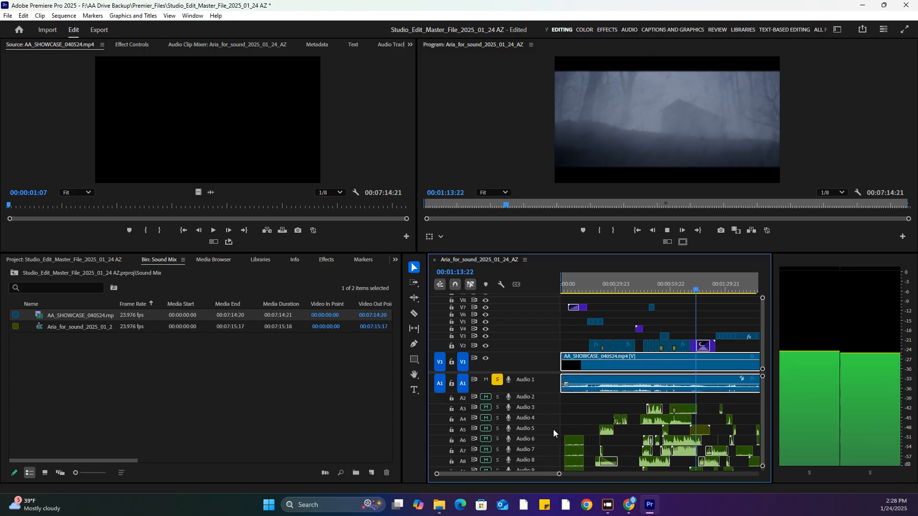
click(497, 380)
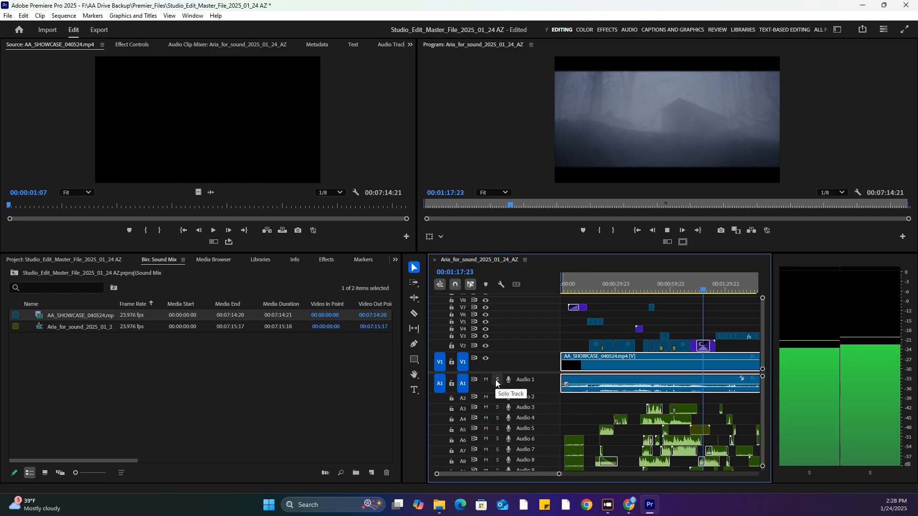
key(space)
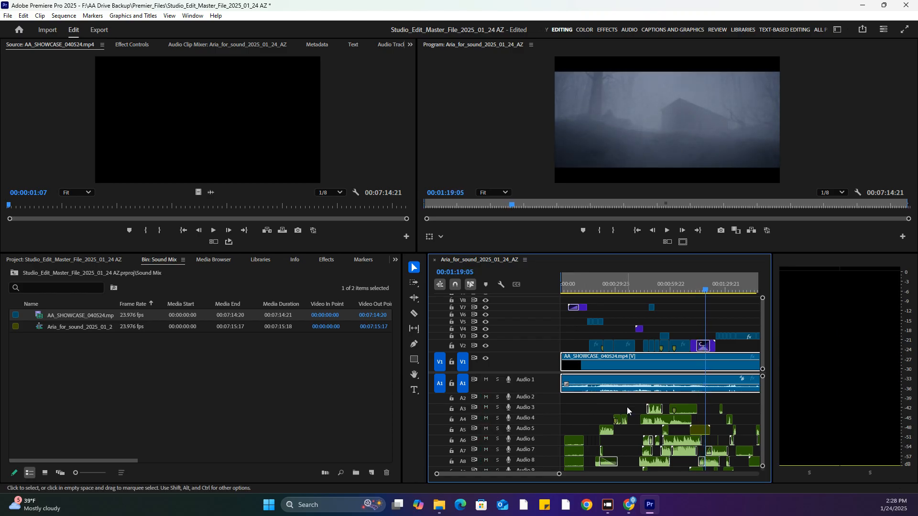
Lock video track V1 and audio tracks A1 through A8
drag(559, 474, 721, 474)
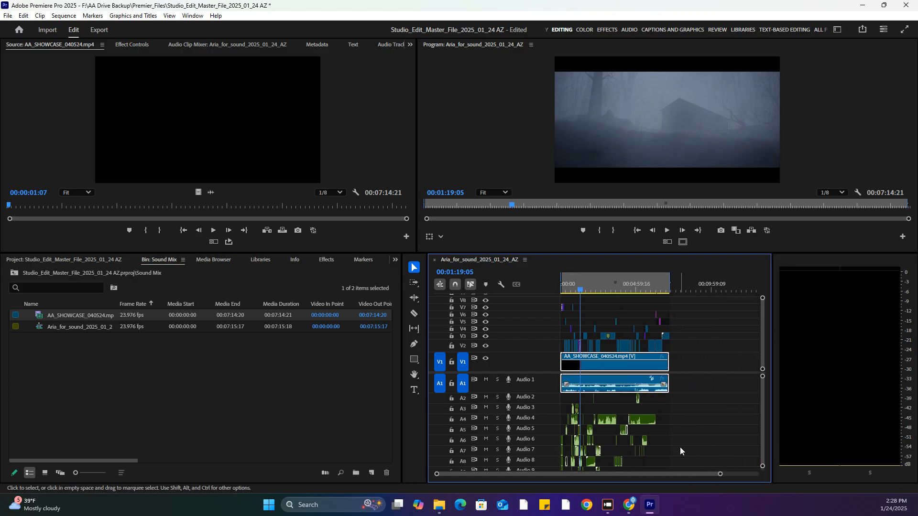
click(451, 362)
click(452, 384)
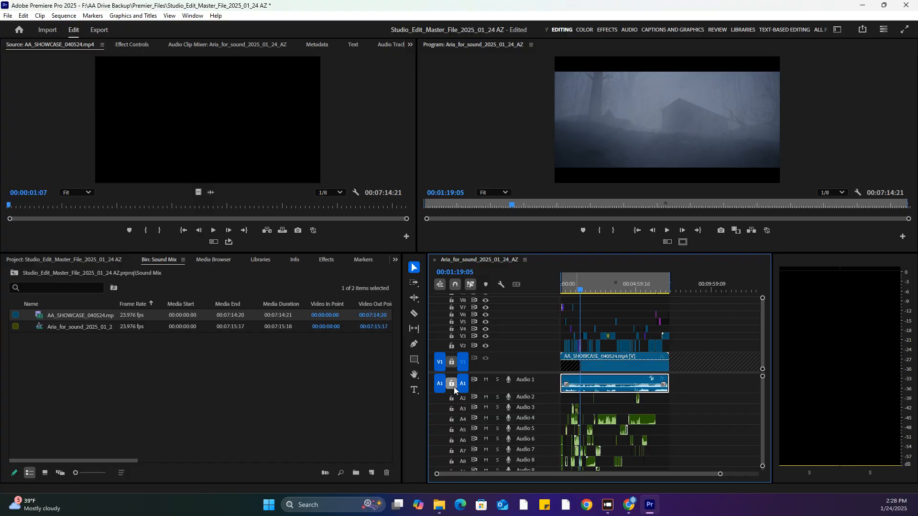
click(451, 397)
click(451, 408)
click(451, 419)
click(451, 430)
click(451, 440)
click(451, 451)
click(451, 461)
scroll(764, 406, down, 5)
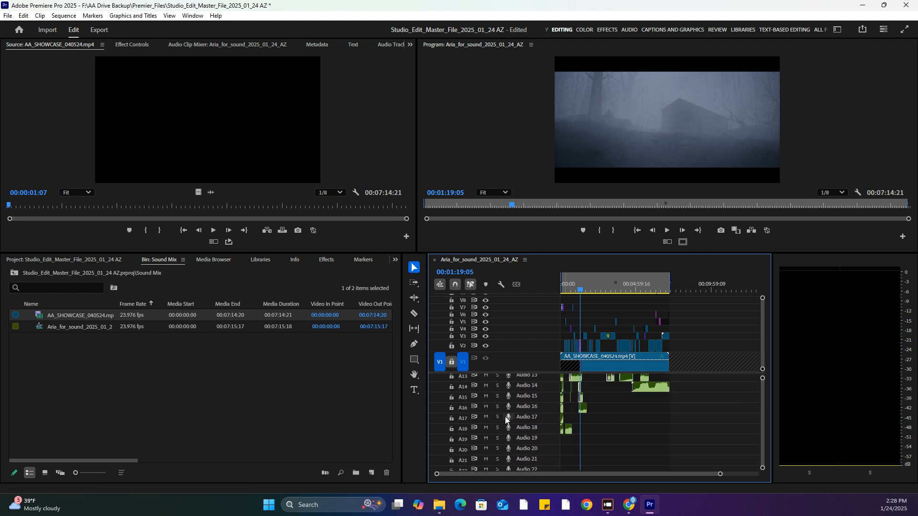
Lock audio tracks A9 through A19
drag(451, 372, 441, 314)
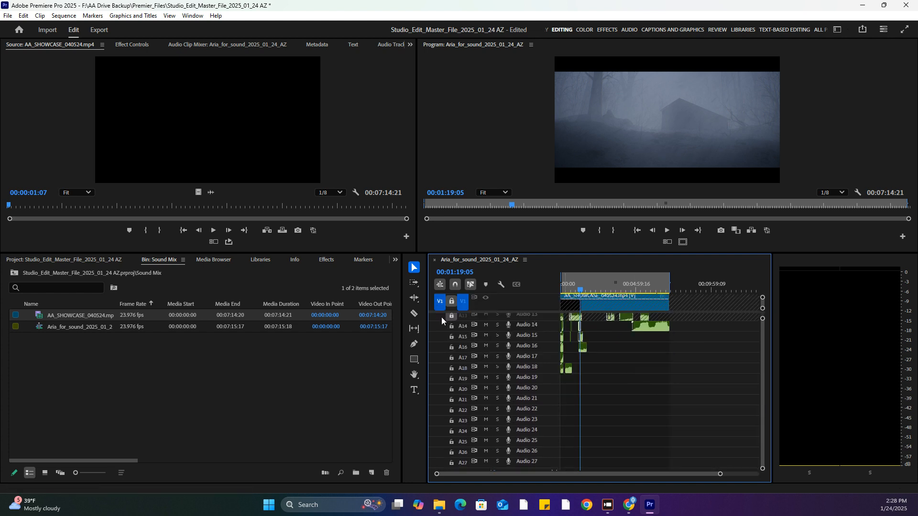
scroll(760, 375, up, 3)
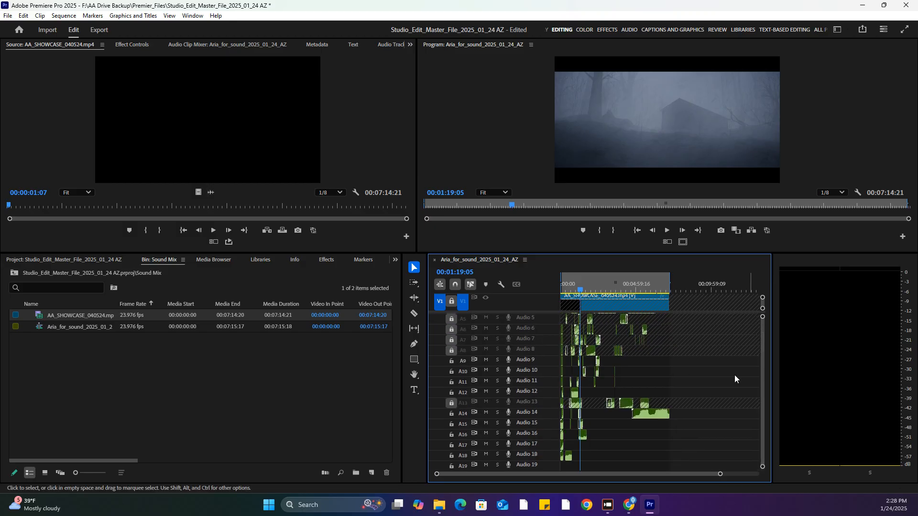
click(451, 382)
click(452, 371)
click(451, 360)
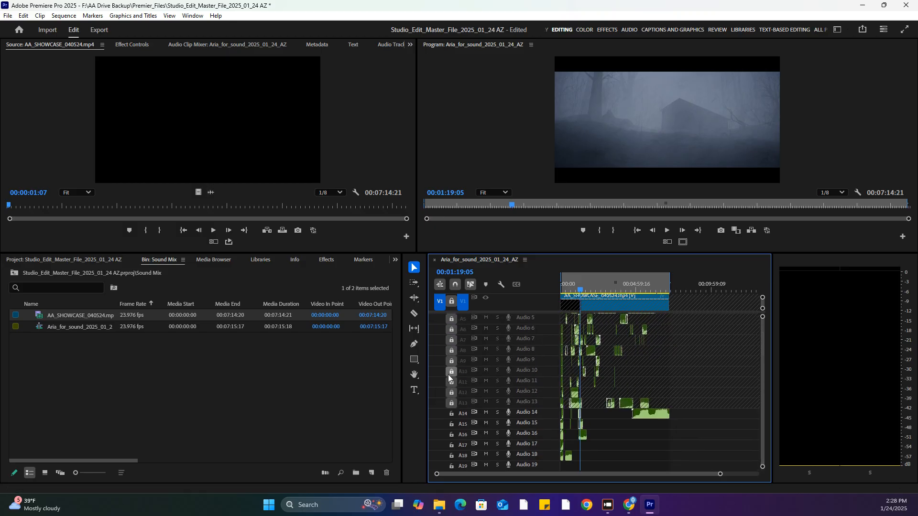
click(452, 413)
click(452, 423)
click(451, 434)
click(452, 445)
click(451, 455)
click(451, 466)
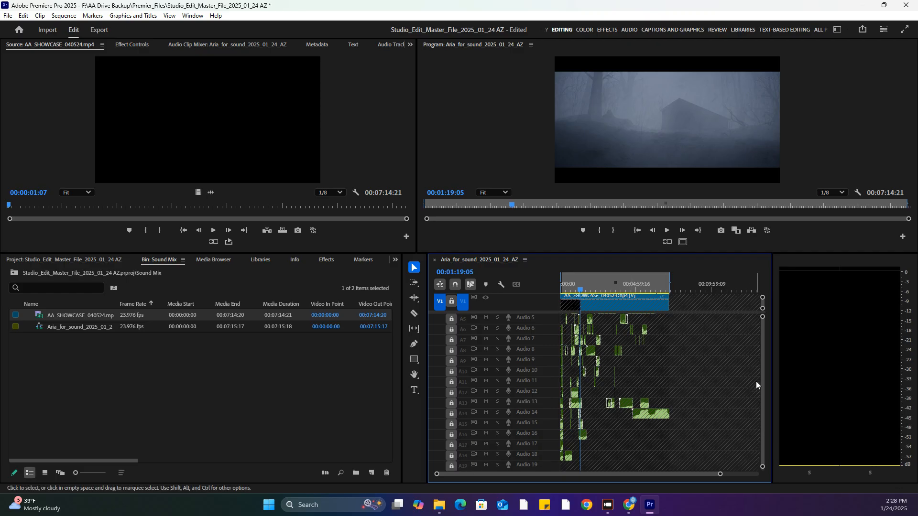
Lock the remaining audio tracks A20 through A27
scroll(761, 377, down, 5)
click(451, 374)
click(451, 384)
click(451, 394)
click(451, 405)
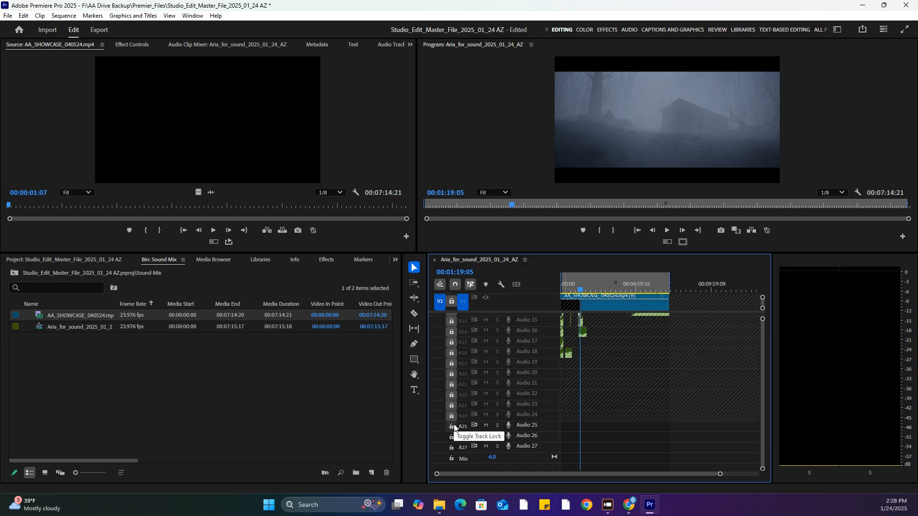
click(451, 425)
click(451, 436)
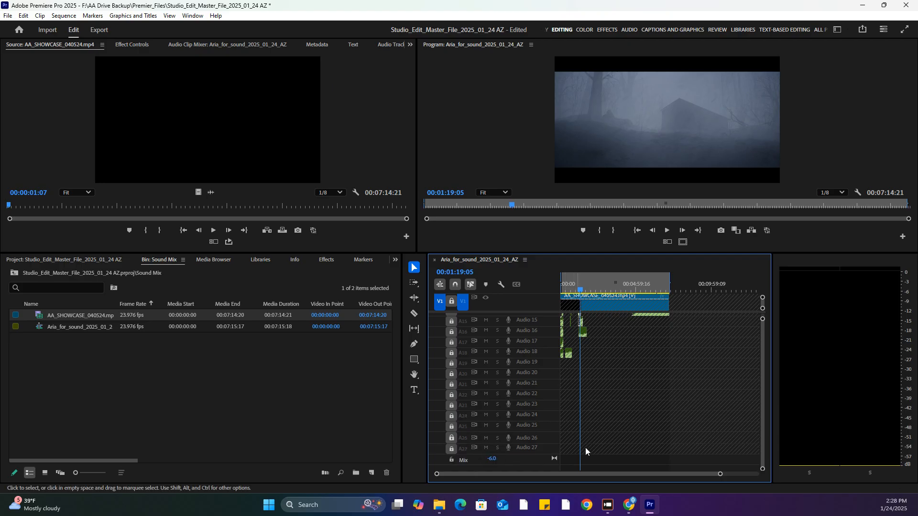
Delete all video clips on the tracks above V1, leaving only the locked reference video, and check the upper tracks for leftover clips
scroll(762, 383, up, 7)
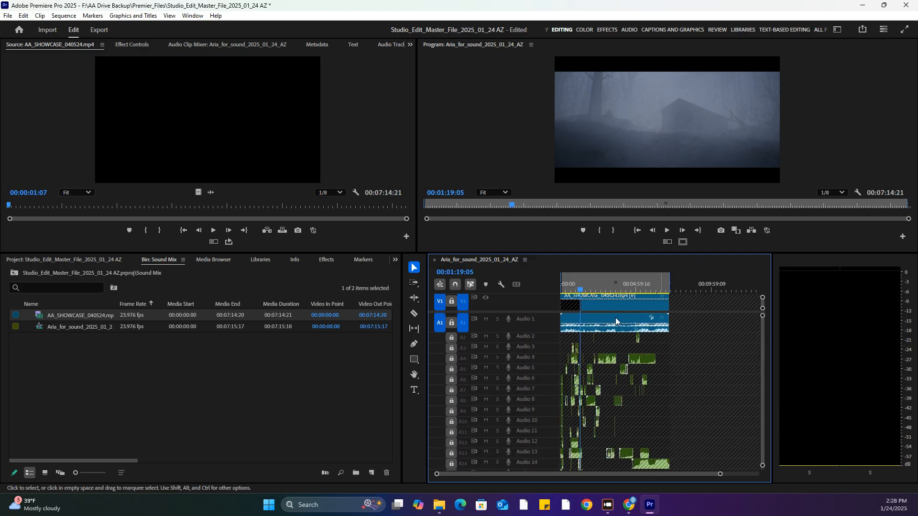
drag(493, 312, 528, 393)
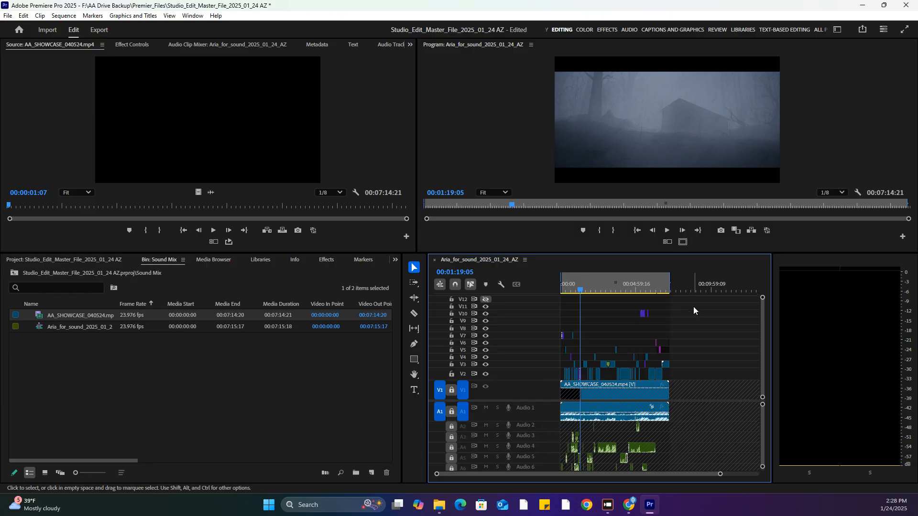
drag(574, 383, 573, 384)
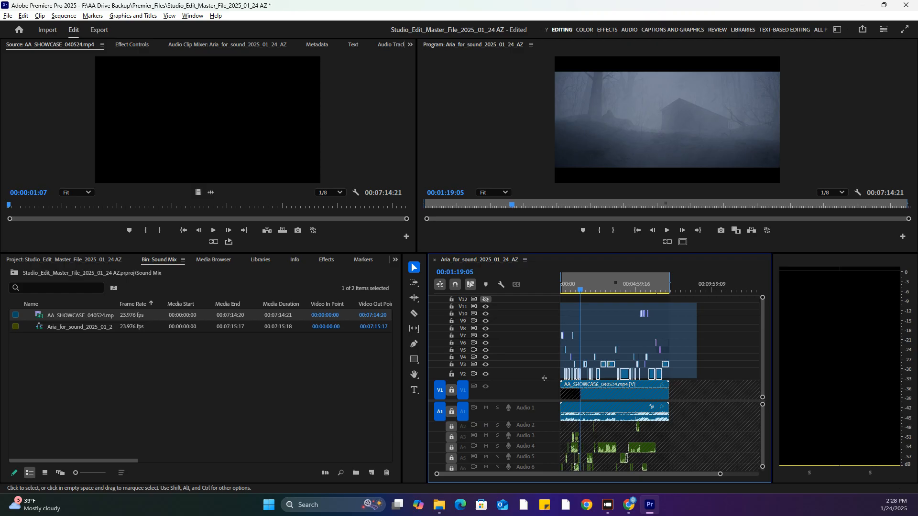
key(Delete)
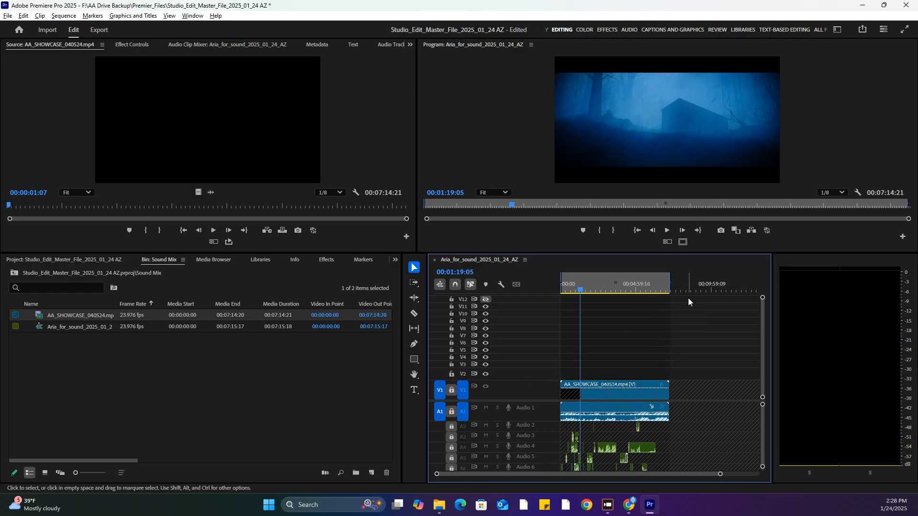
scroll(764, 304, up, 2)
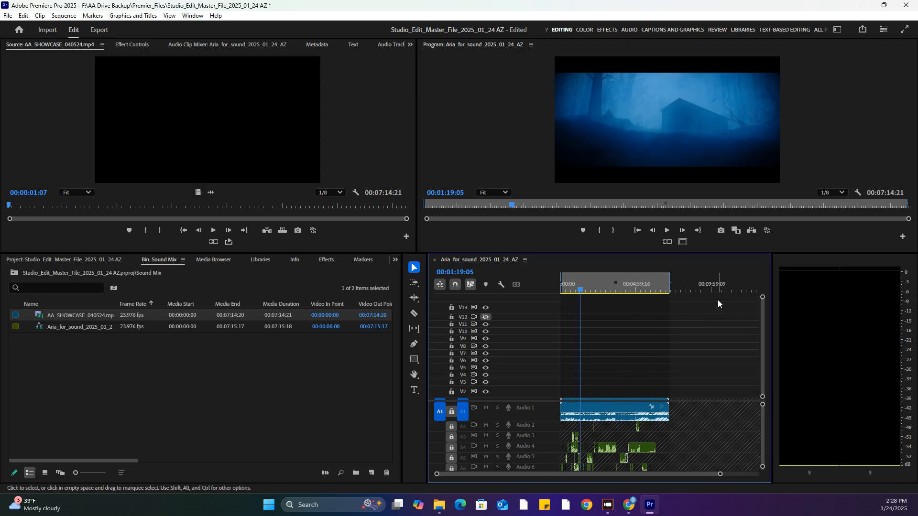
drag(709, 298, 558, 385)
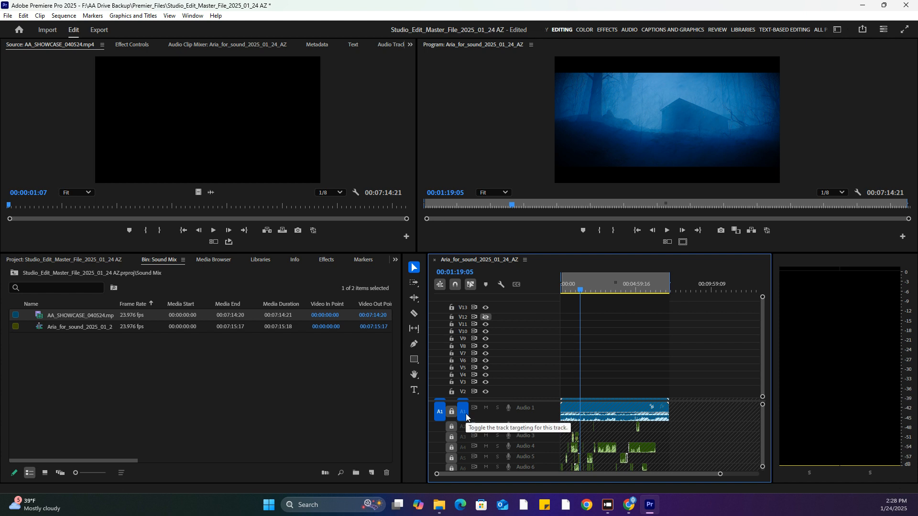
scroll(580, 358, down, 1)
scroll(624, 359, up, 1)
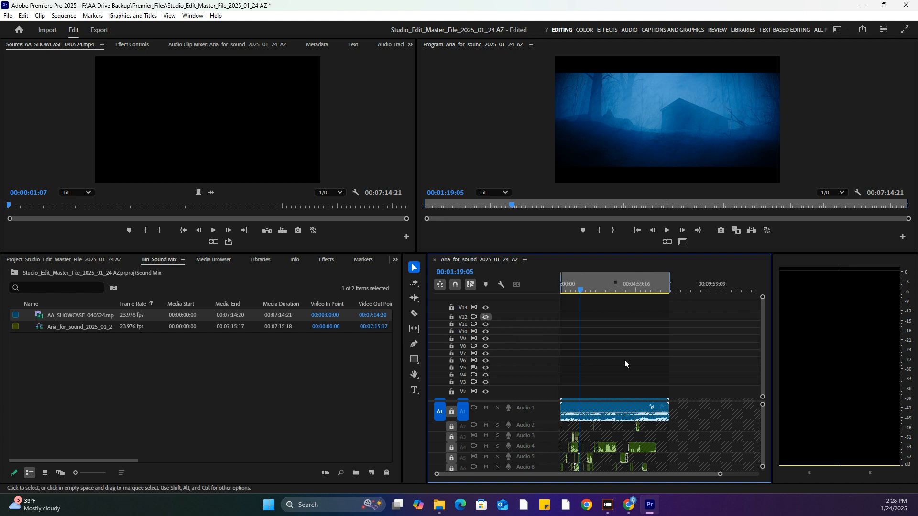
Delete all empty video and audio tracks from the sequence
right_click(540, 362)
click(582, 429)
click(435, 186)
click(431, 236)
click(478, 335)
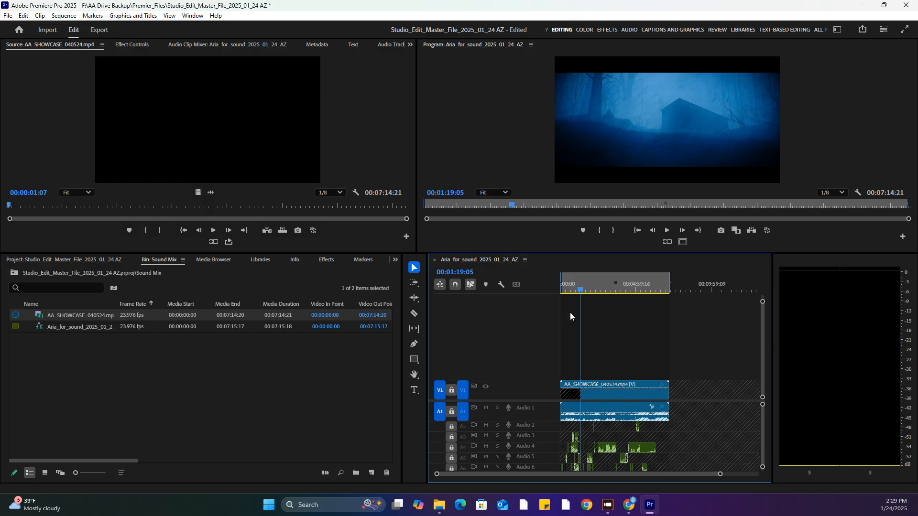
Unlock video track V1 and audio tracks A1 through A10
drag(531, 380, 530, 346)
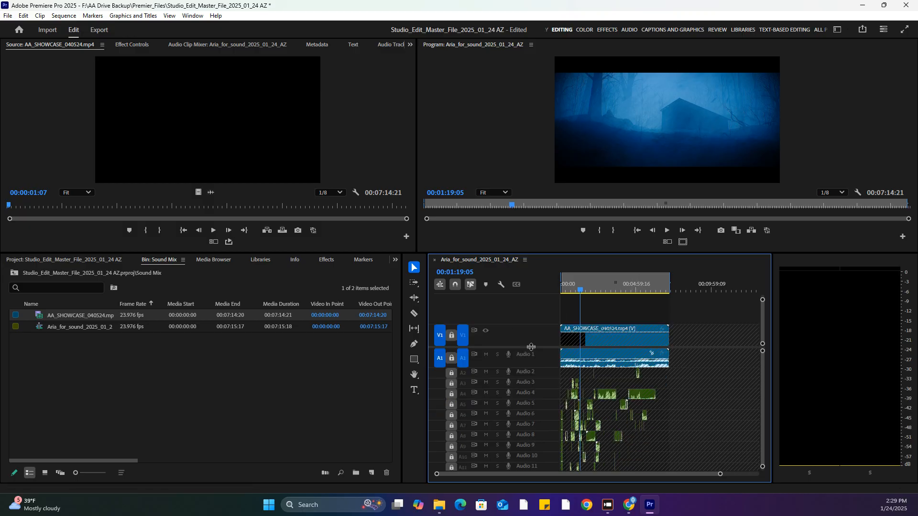
click(452, 335)
click(451, 358)
click(452, 372)
click(452, 383)
click(452, 393)
click(452, 404)
click(452, 414)
click(452, 424)
click(452, 435)
click(452, 446)
click(452, 456)
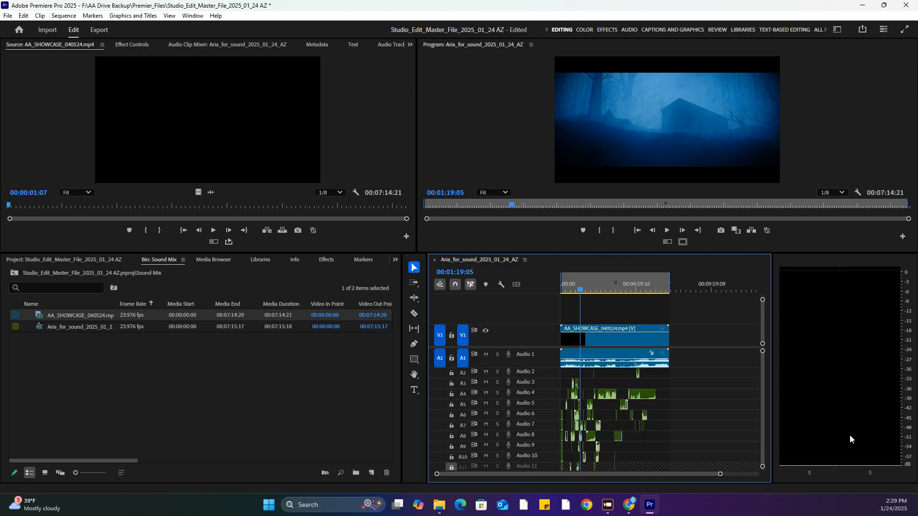
Unlock audio tracks A11 through A18 and save the project
scroll(763, 404, down, 4)
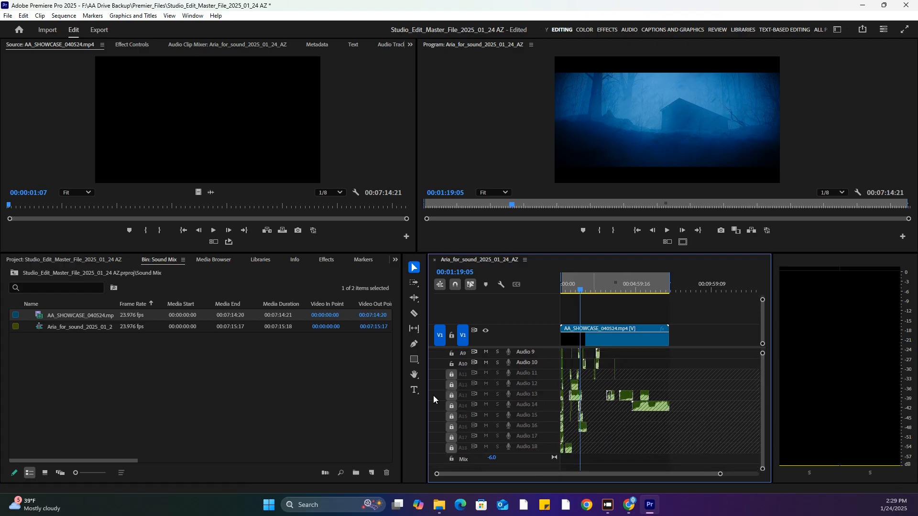
click(450, 375)
click(451, 384)
click(451, 395)
click(451, 406)
click(451, 417)
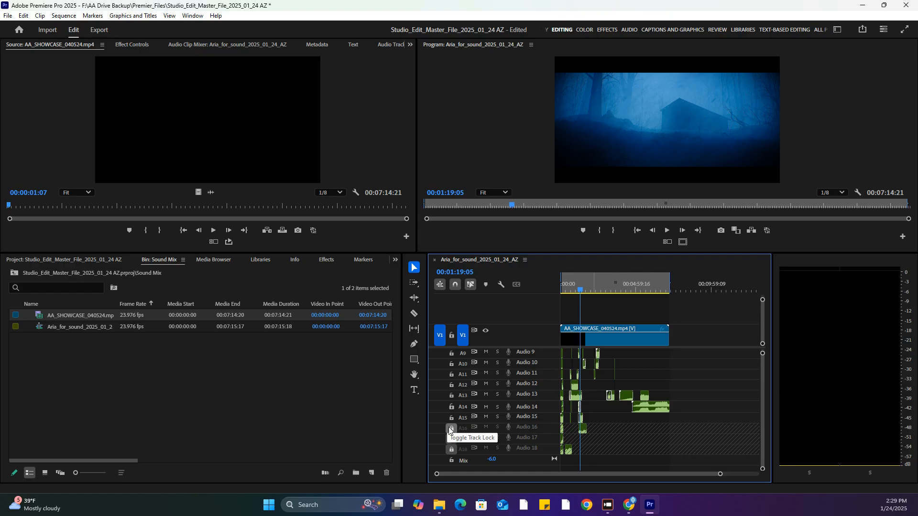
click(452, 428)
click(452, 440)
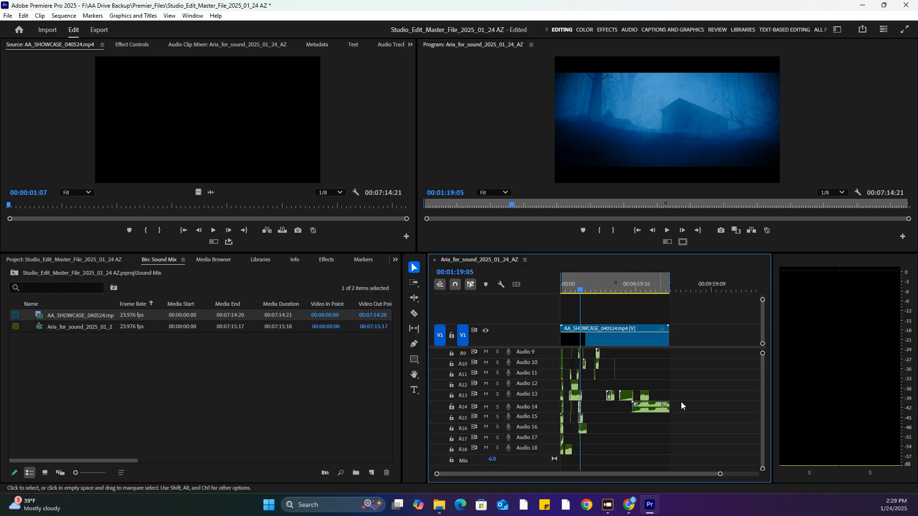
scroll(762, 372, up, 4)
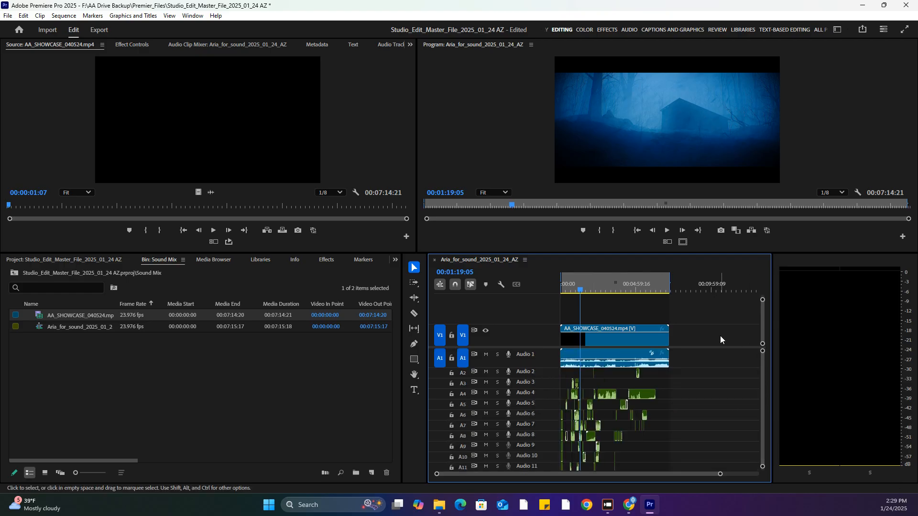
key(ctrl+s)
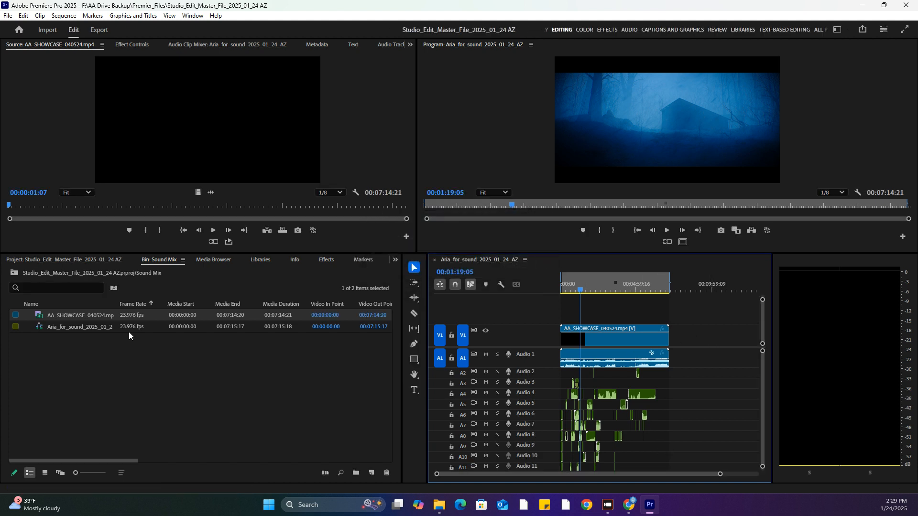
Create a simplified copy of the Aria_for_sound_2025_01_24_AZ sequence with flattened multi-camera clips and empty video and audio tracks removed, and spot-check it
click(81, 324)
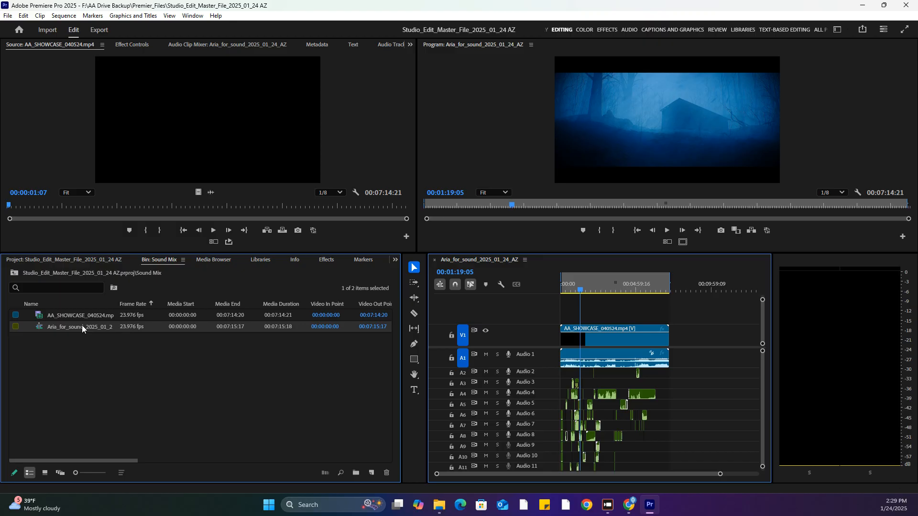
right_click(82, 325)
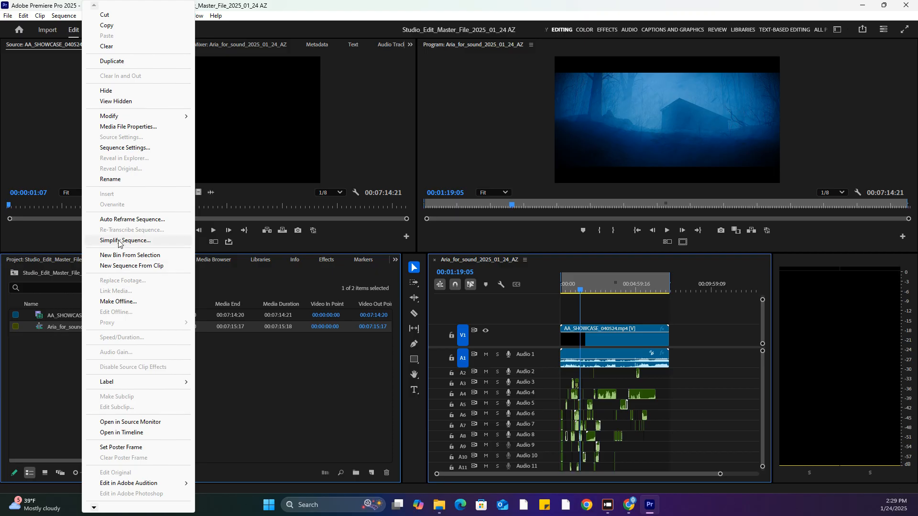
click(144, 240)
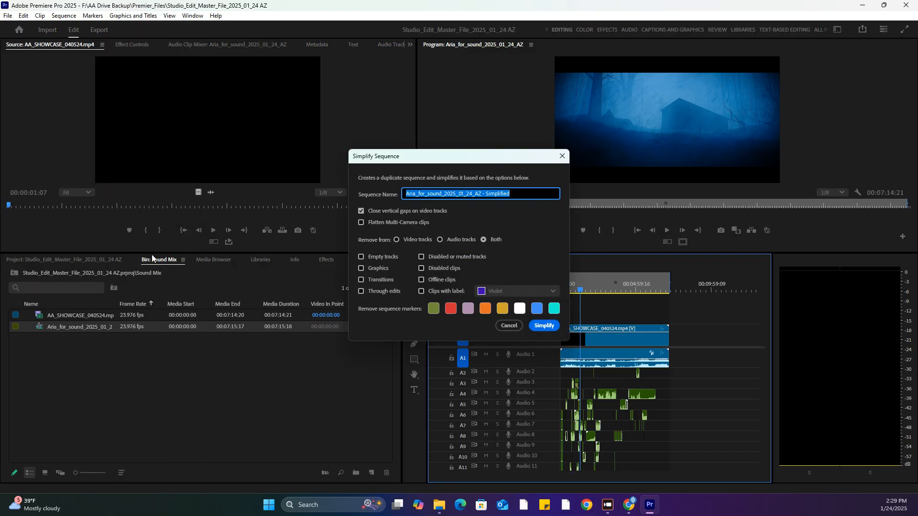
click(411, 222)
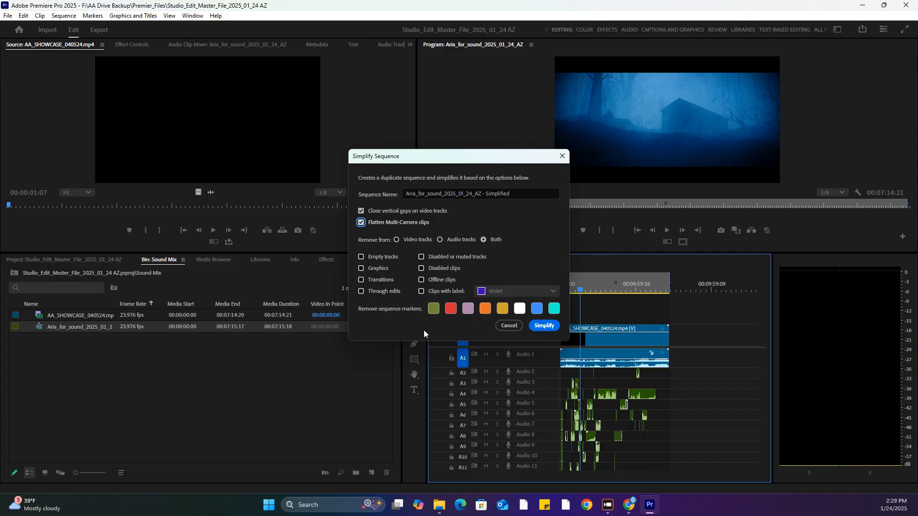
click(387, 254)
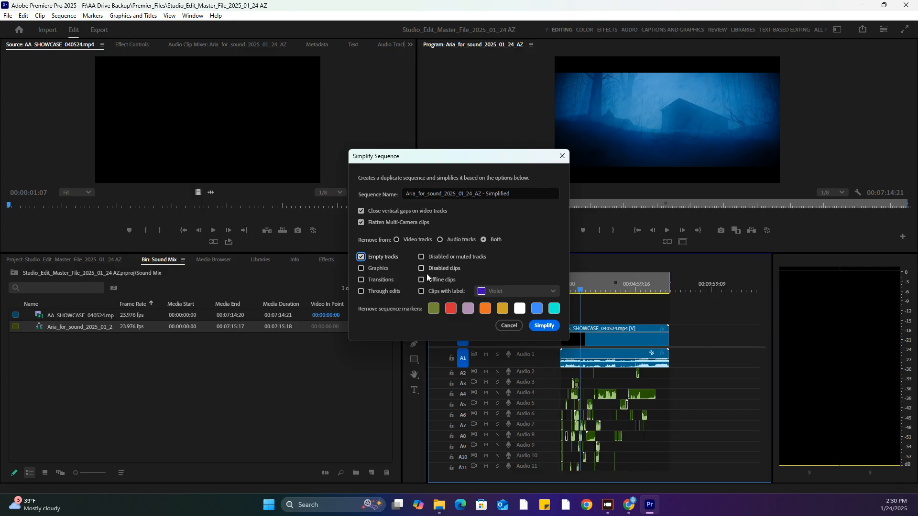
click(545, 326)
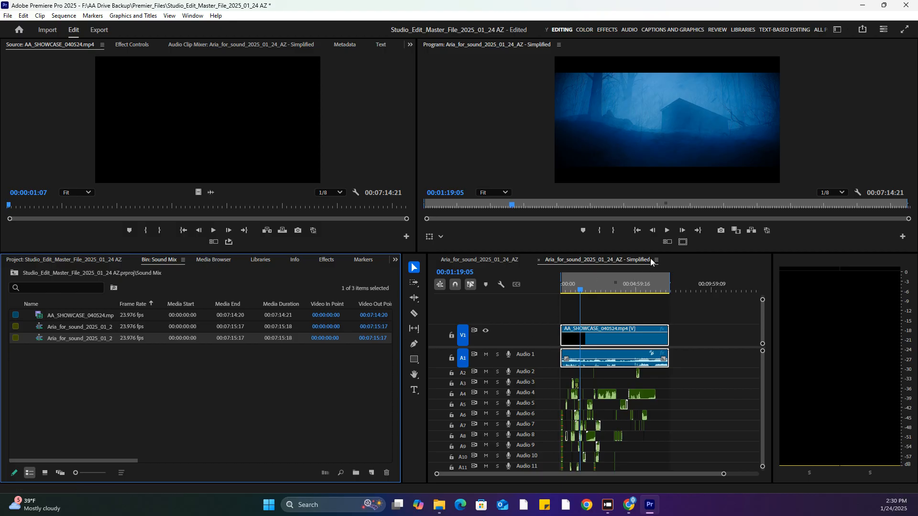
click(617, 290)
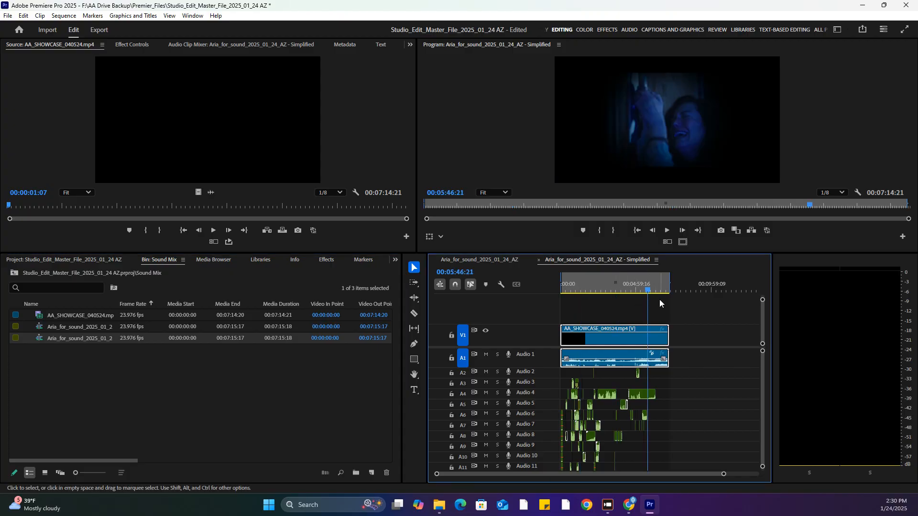
click(571, 289)
click(574, 288)
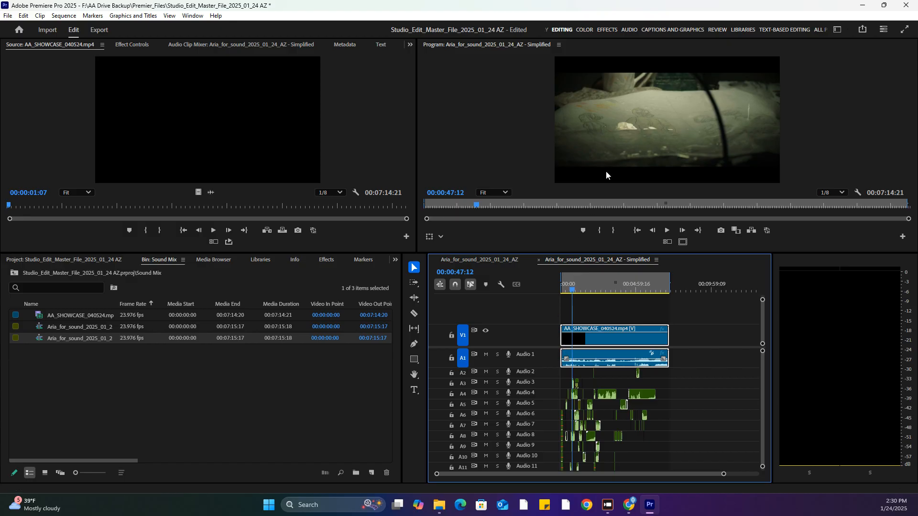
Compare the simplified sequence's settings with the file details of the AA_SHOWCASE_040524 export, checking frame size, frame rate and audio sample rate
click(71, 16)
click(77, 26)
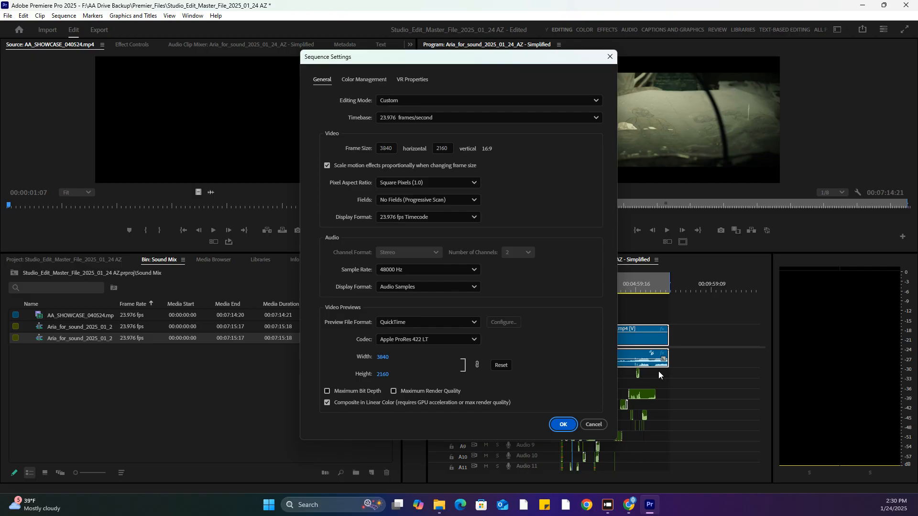
click(440, 506)
right_click(458, 180)
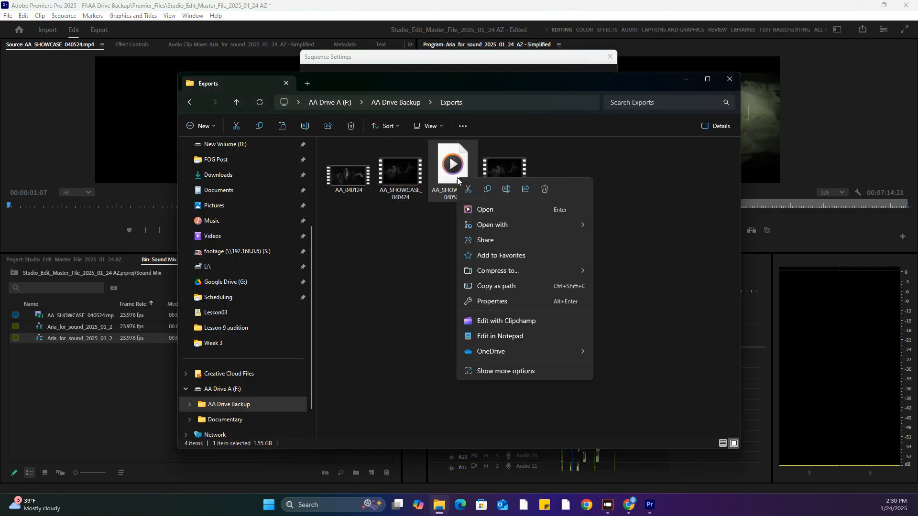
click(497, 301)
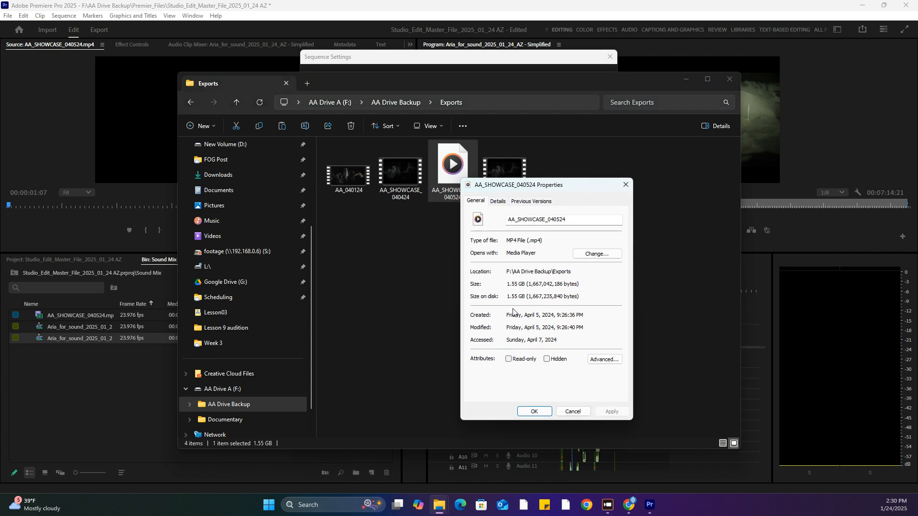
click(498, 201)
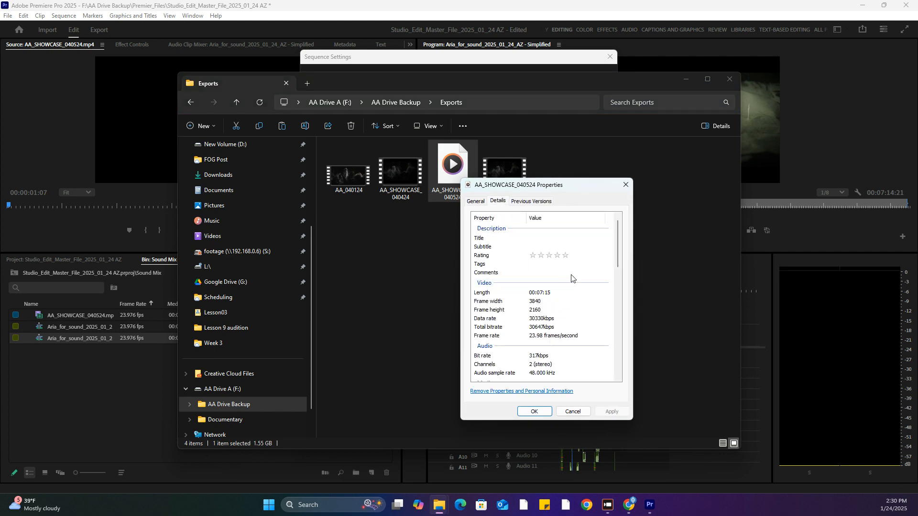
drag(586, 85, 251, 89)
click(389, 87)
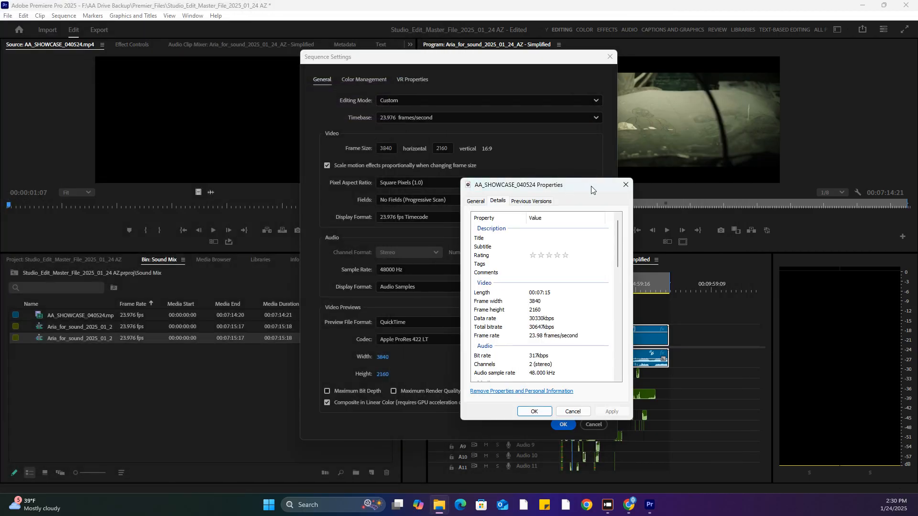
click(625, 185)
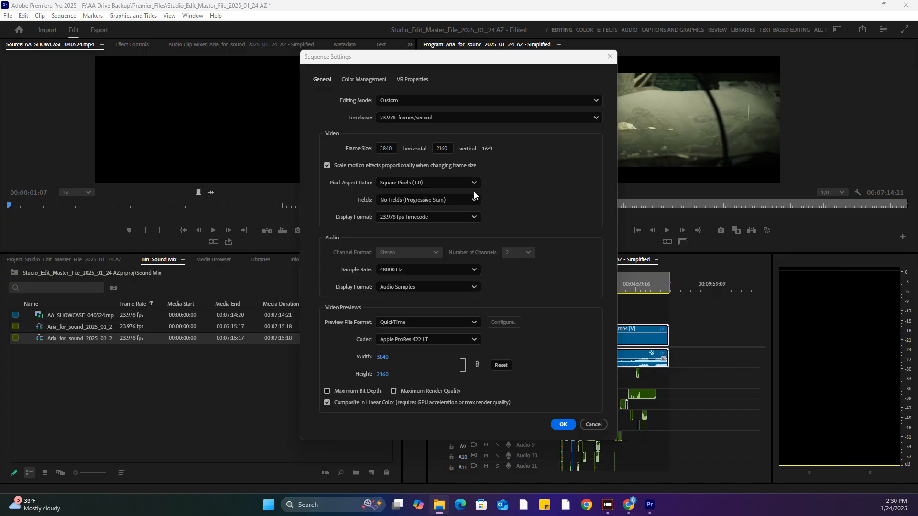
click(593, 425)
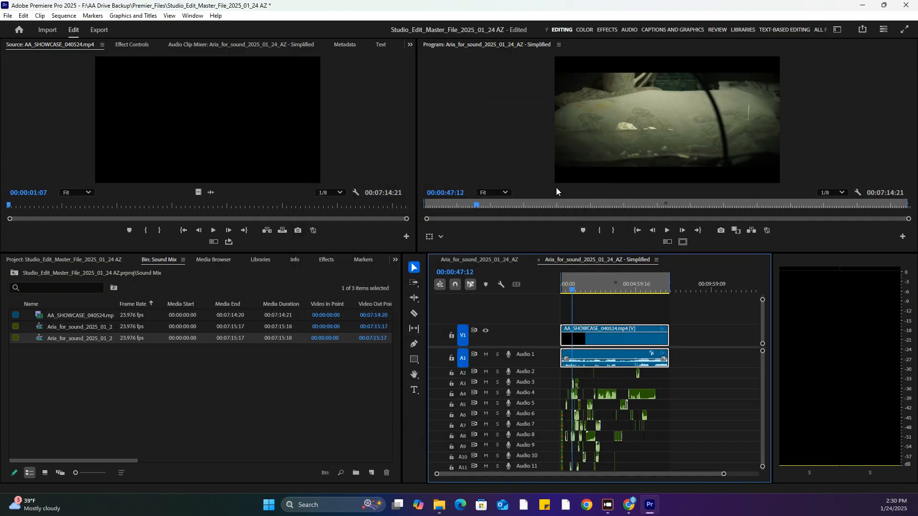
Enlarge the source and program monitors above the timeline
drag(564, 251, 564, 340)
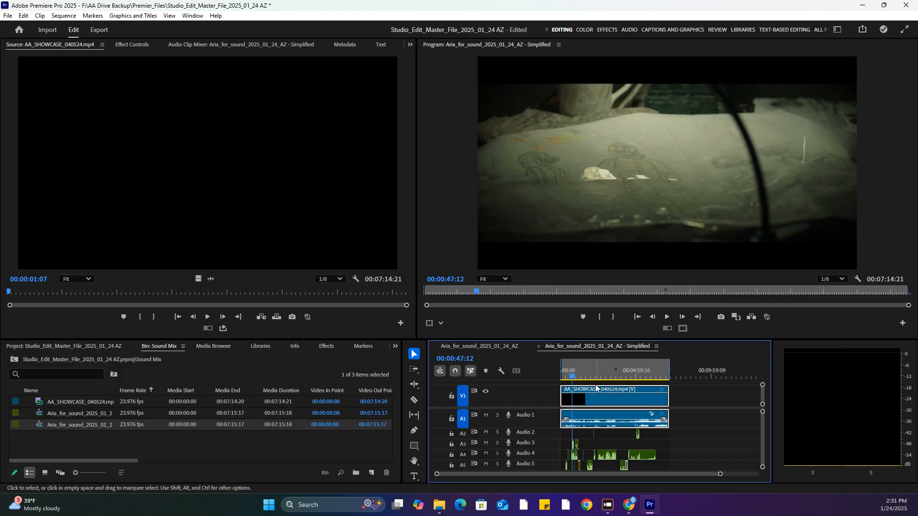
scroll(761, 422, down, 3)
scroll(761, 422, up, 3)
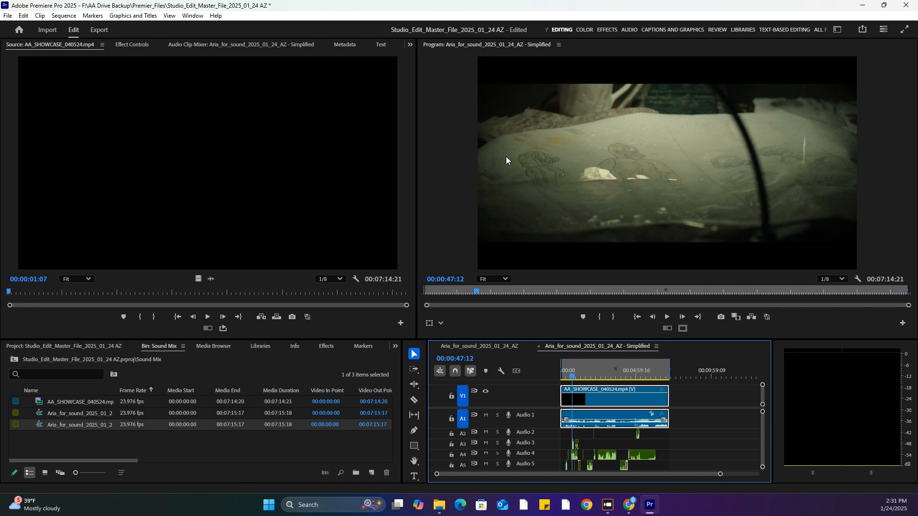
right_click(580, 394)
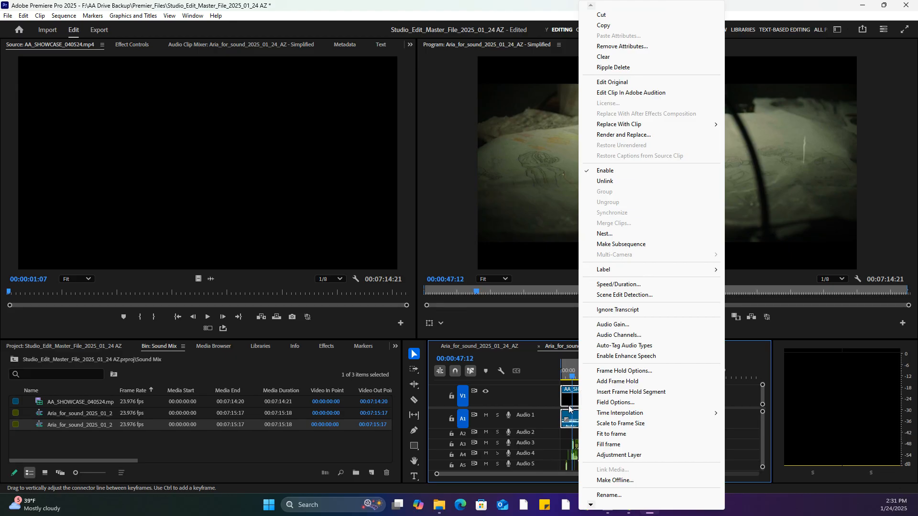
click(568, 400)
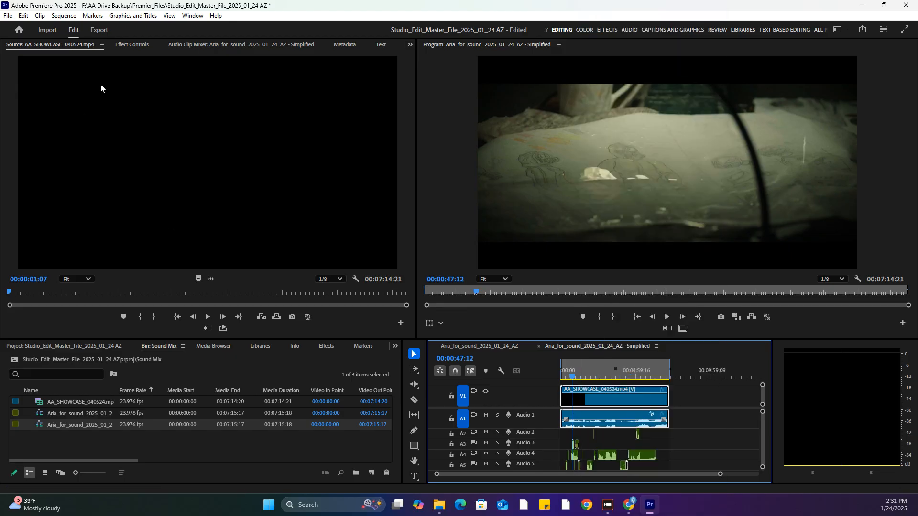
Apply the Metadata & Timecode Burn-in effect to the AA_SHOWCASE_040524.mp4 clip on V1 and check the overlay at another frame
click(131, 47)
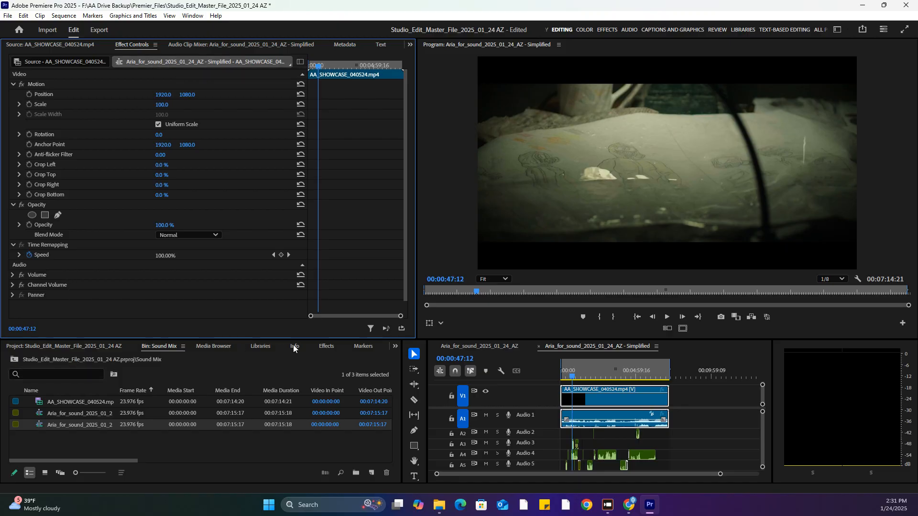
click(326, 346)
click(64, 364)
text(timecode)
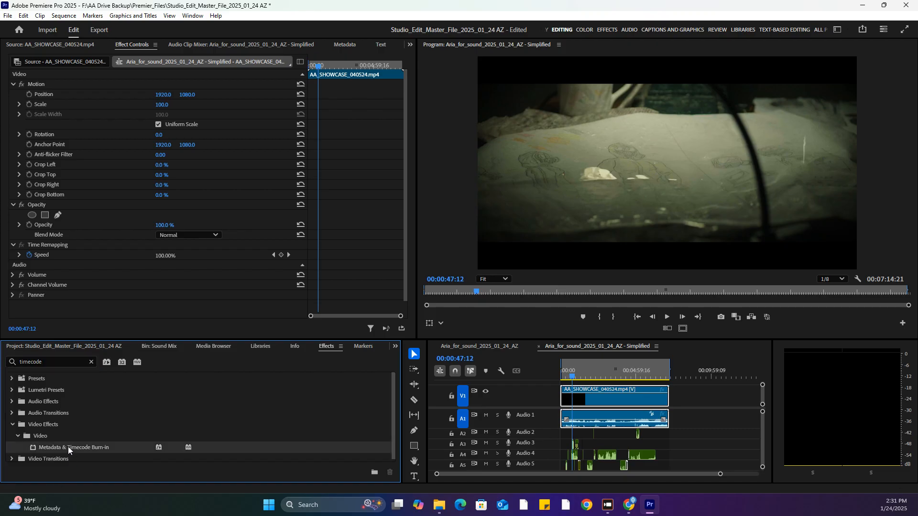
mouse_move(68, 447)
mouse_down()
mouse_move(626, 385)
mouse_move(620, 400)
mouse_up()
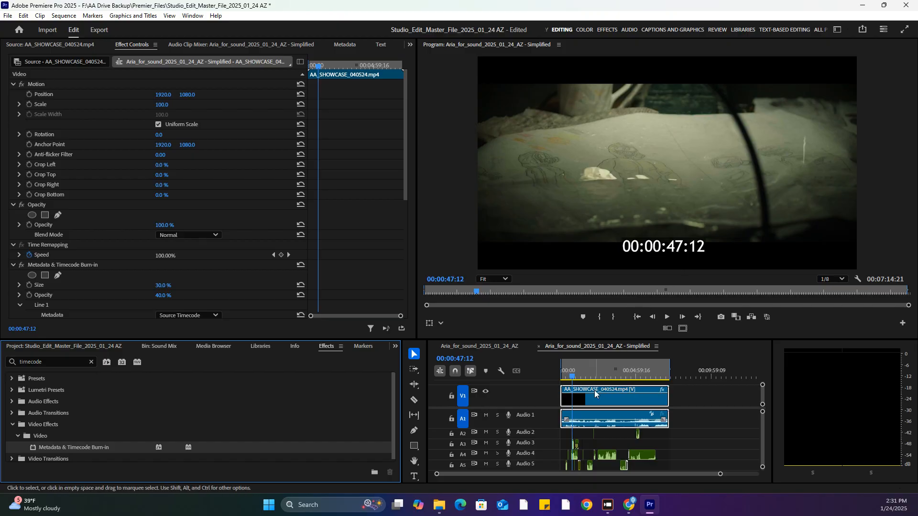
click(590, 375)
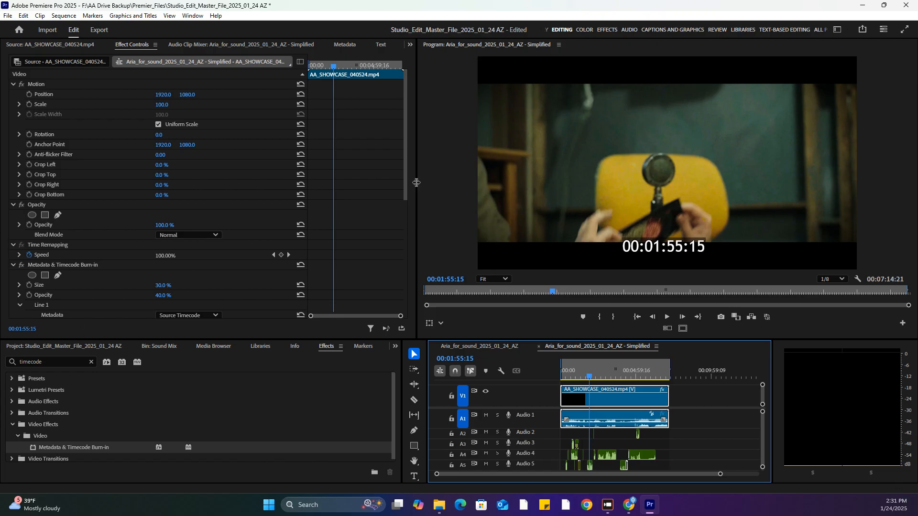
Move the burned-in timecode to the upper-left area of the picture, at about 96.9, 586.8, and save the project
drag(405, 179, 408, 199)
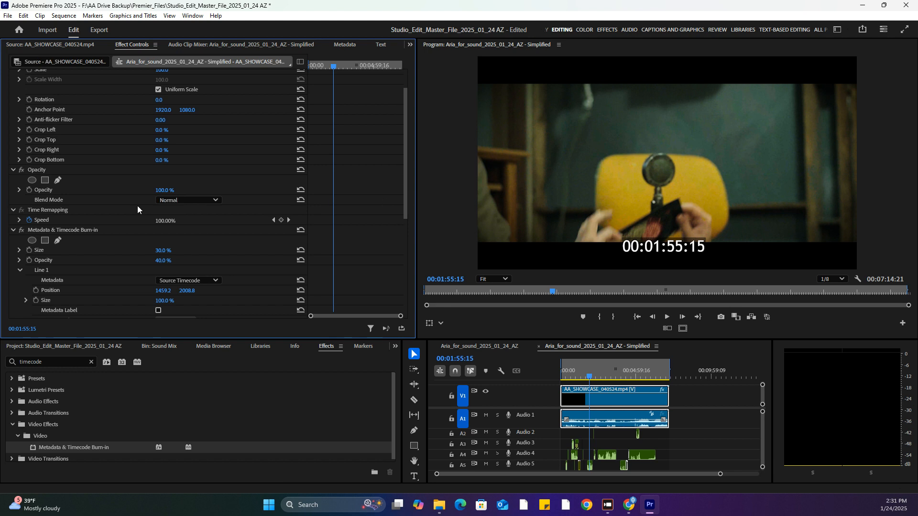
click(64, 231)
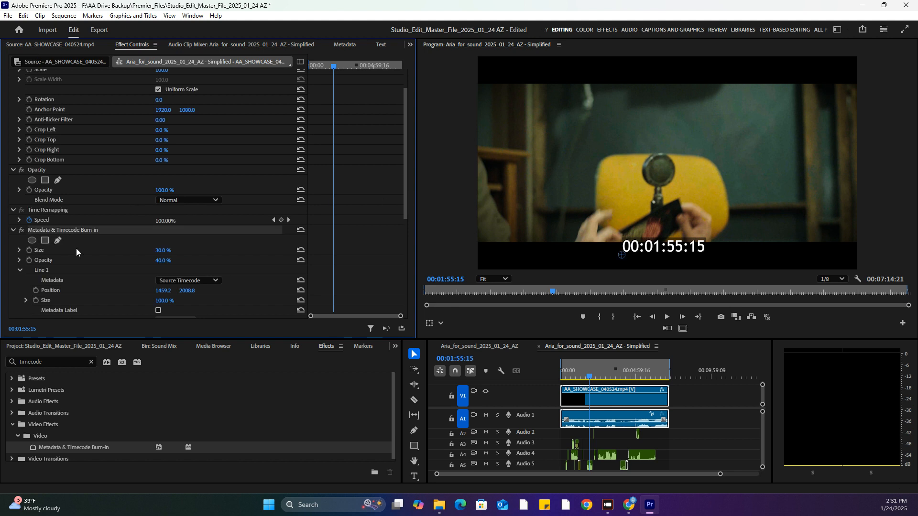
click(660, 254)
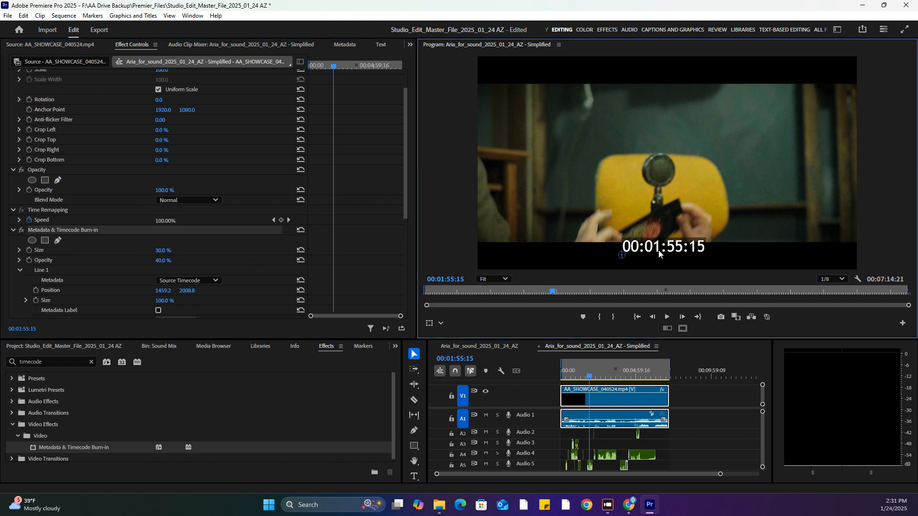
drag(621, 256, 593, 201)
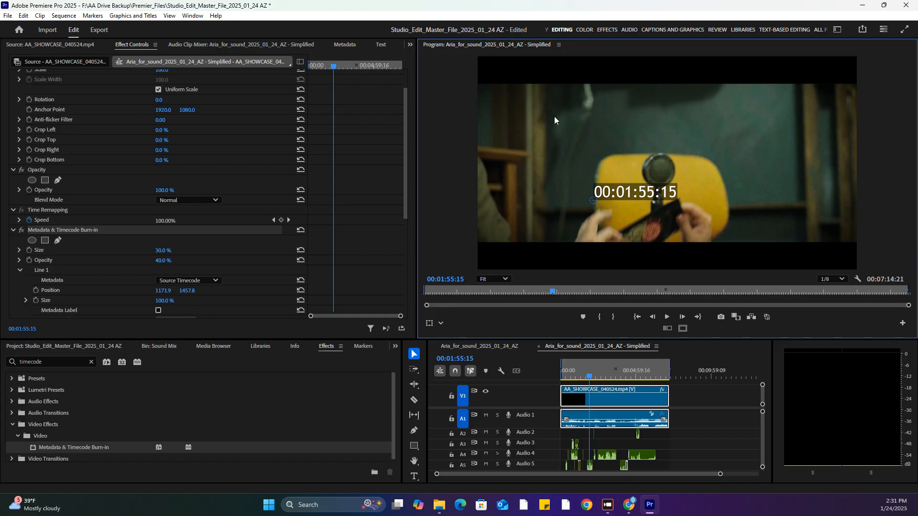
click(625, 198)
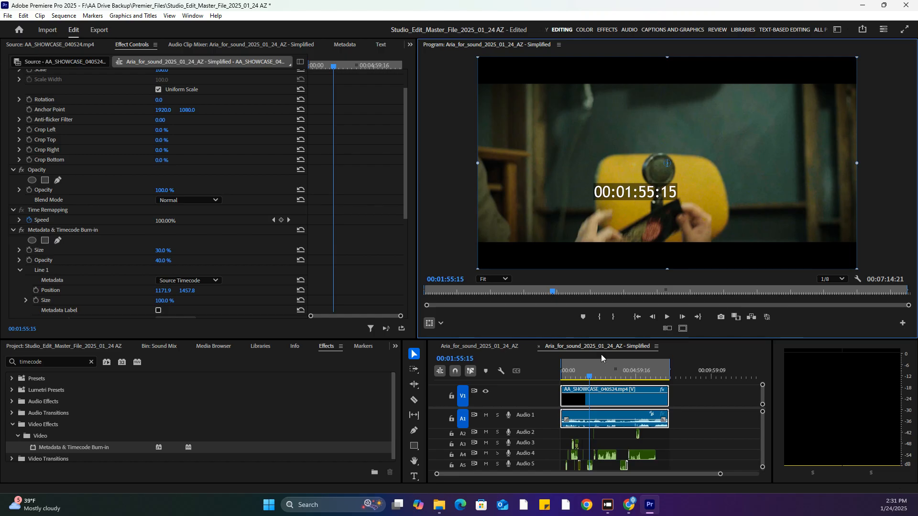
click(84, 231)
click(552, 149)
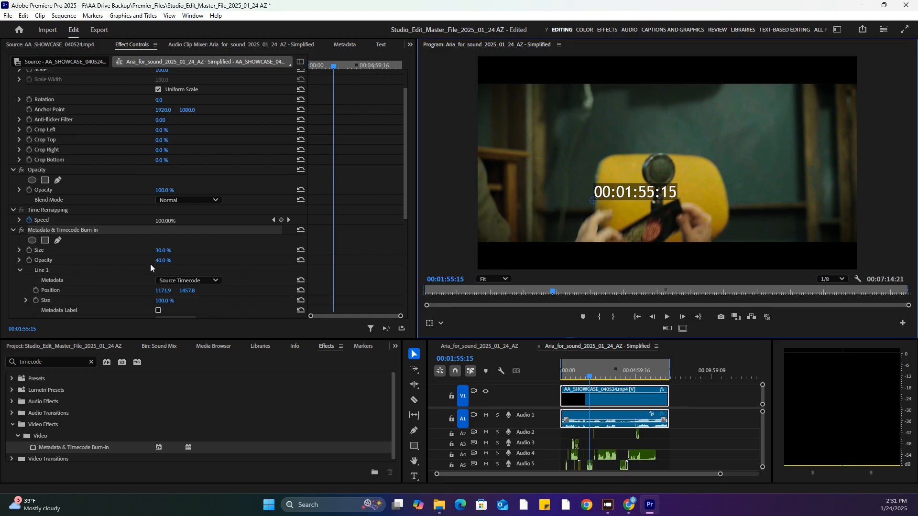
mouse_move(161, 295)
mouse_down()
mouse_move(153, 431)
mouse_move(162, 299)
mouse_move(194, 111)
mouse_move(195, 128)
mouse_up()
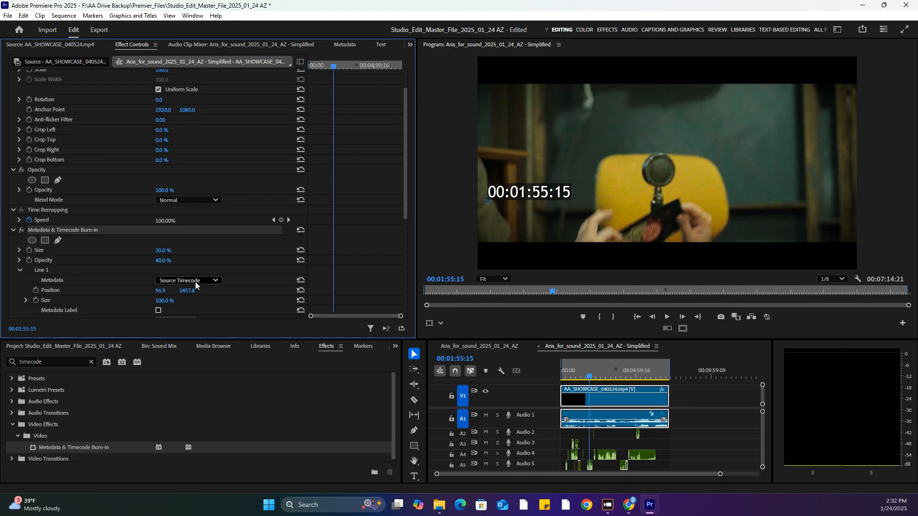
drag(184, 312, 188, 367)
drag(189, 267, 189, 255)
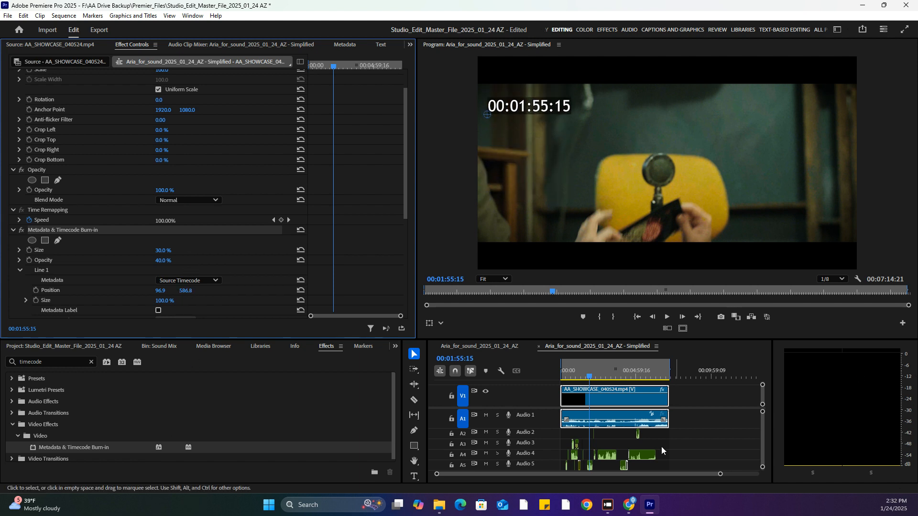
key(ctrl+s)
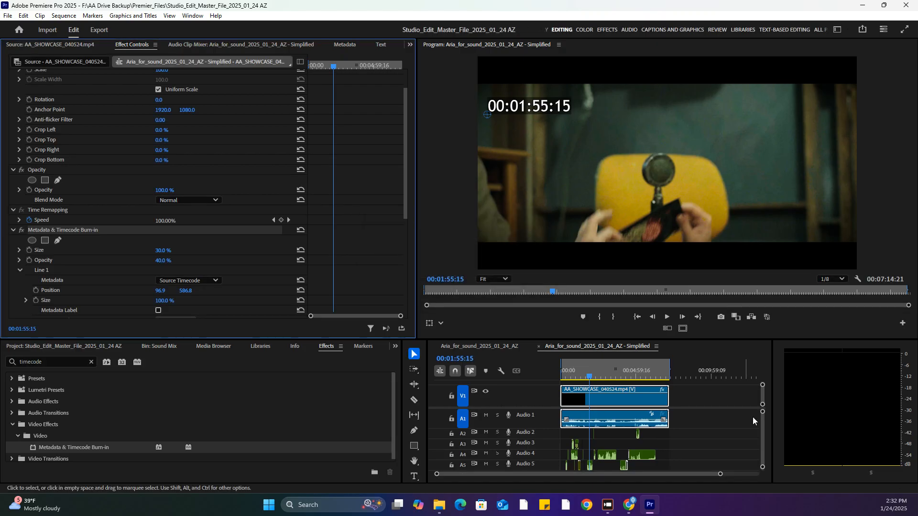
Start an OMF export of the simplified sequence, setting Files to Separate Audio and Render to Copy Complete Audio Files
mouse_move(762, 418)
mouse_down()
mouse_move(763, 429)
mouse_move(762, 406)
mouse_up()
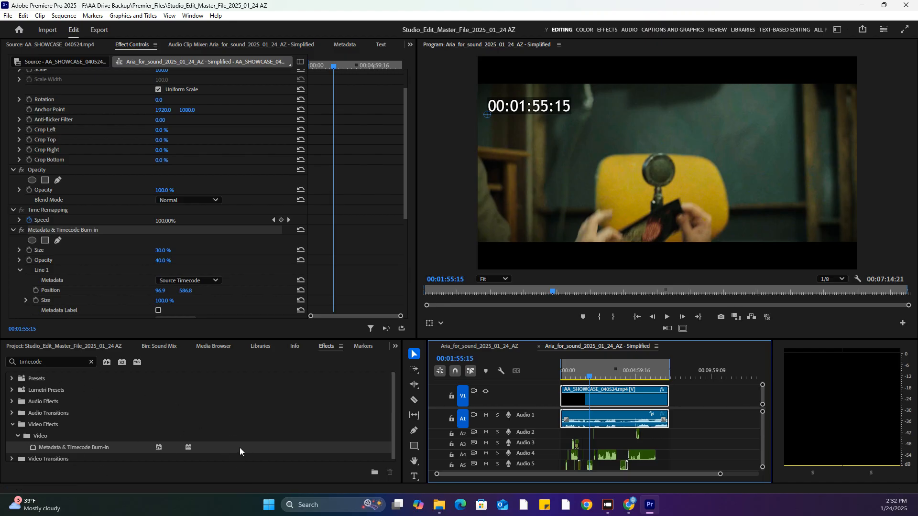
click(9, 16)
mouse_move(42, 290)
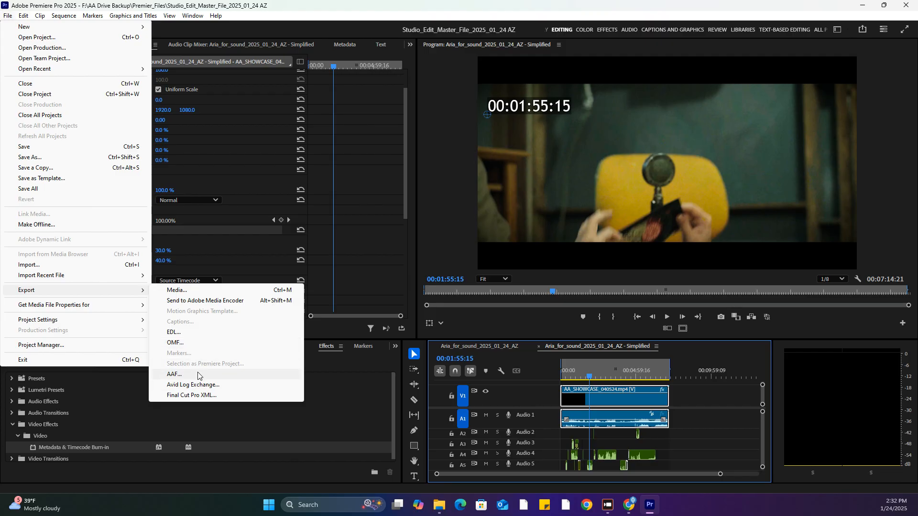
click(183, 346)
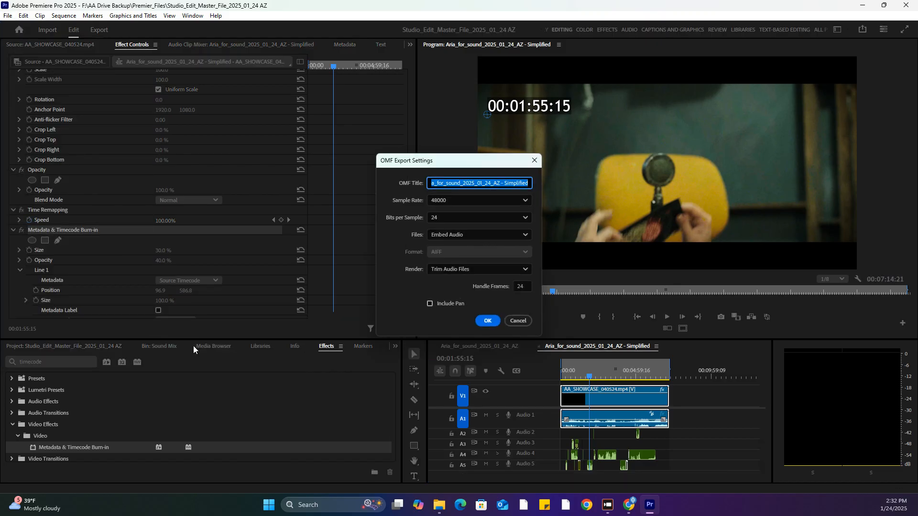
click(452, 237)
click(458, 259)
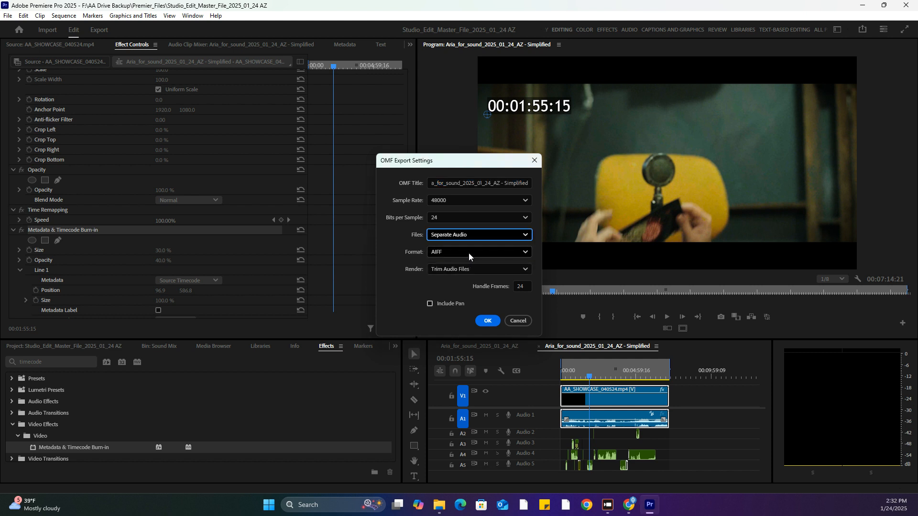
click(506, 271)
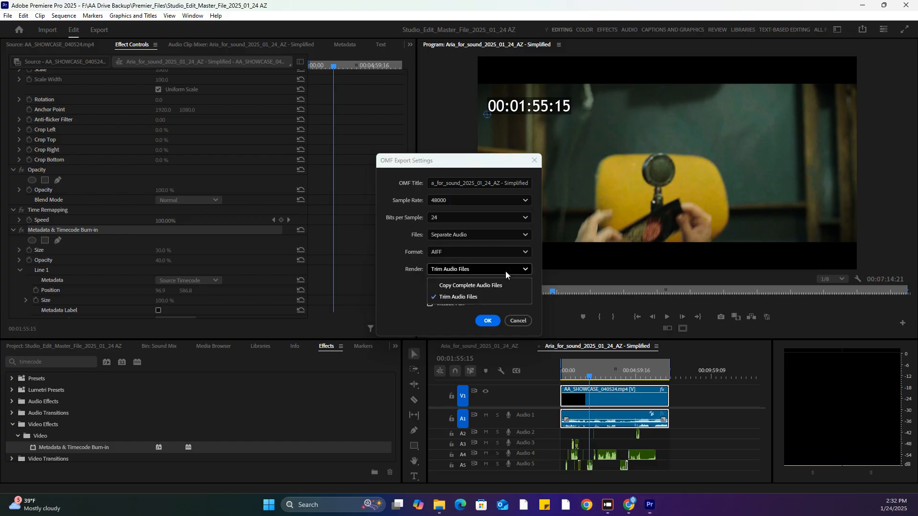
click(504, 281)
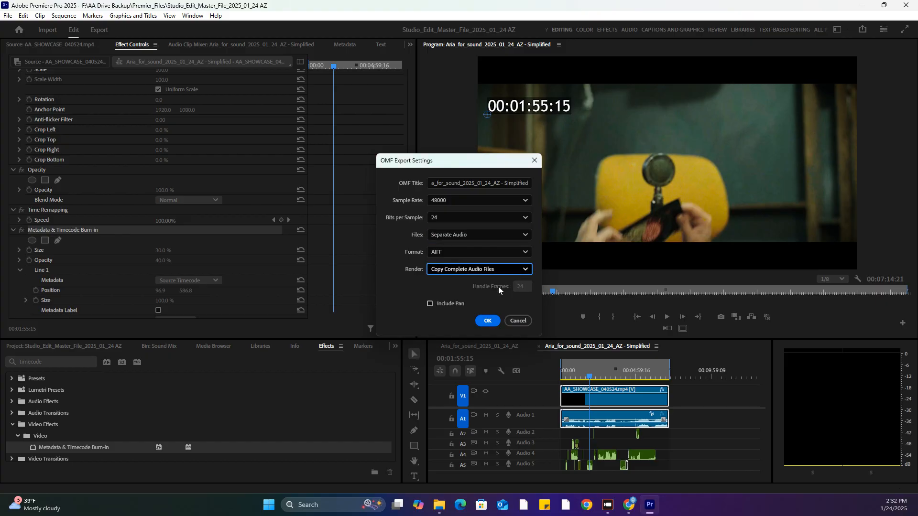
Check the OMF bits-per-sample options and try a sample rate of 96000 before returning it to 48000
click(475, 218)
click(477, 217)
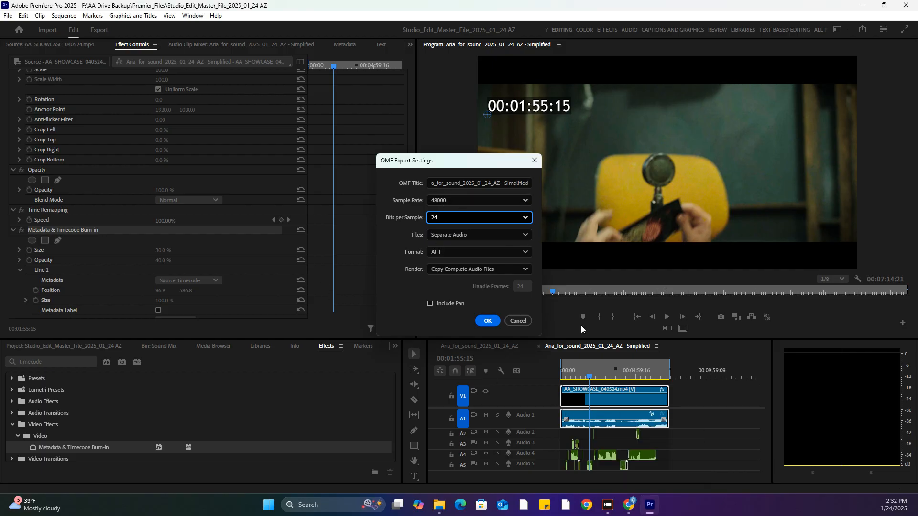
click(463, 201)
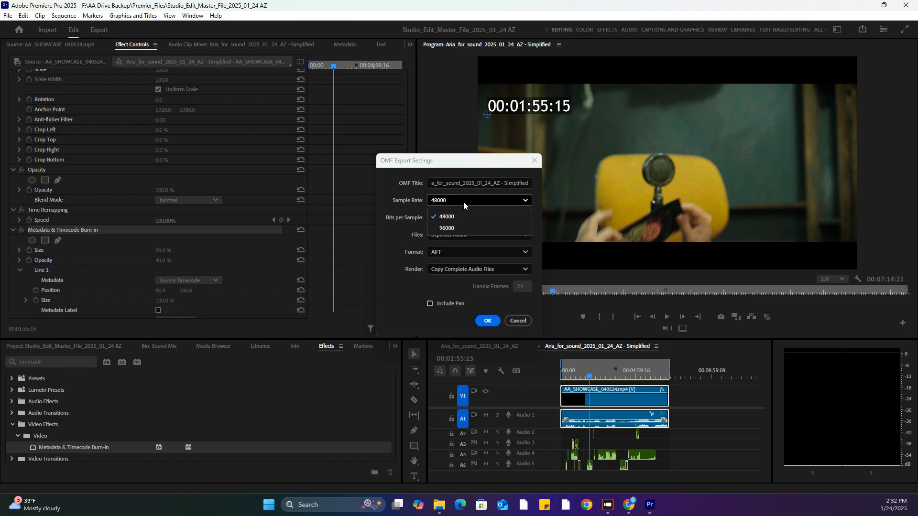
click(454, 228)
click(470, 199)
click(457, 217)
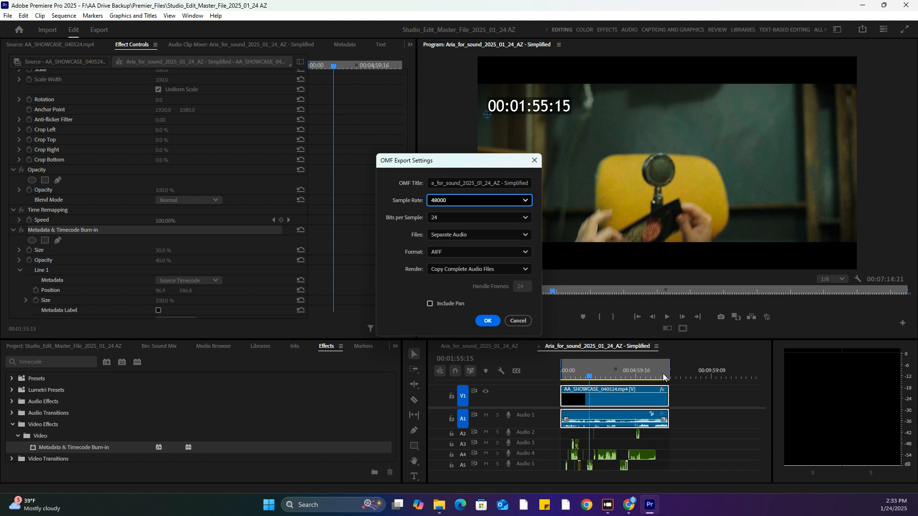
Switch the OMF export's files setting back to Embed Audio and cancel the export
click(475, 235)
click(475, 252)
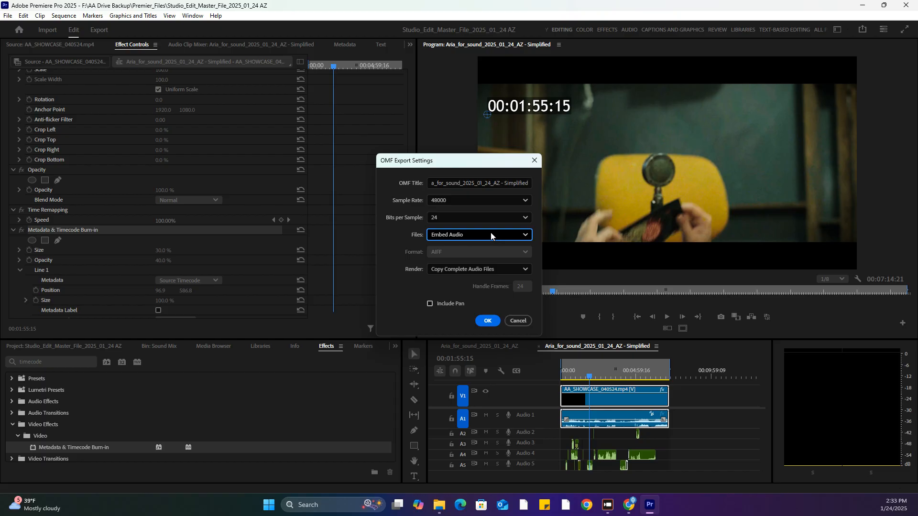
click(519, 321)
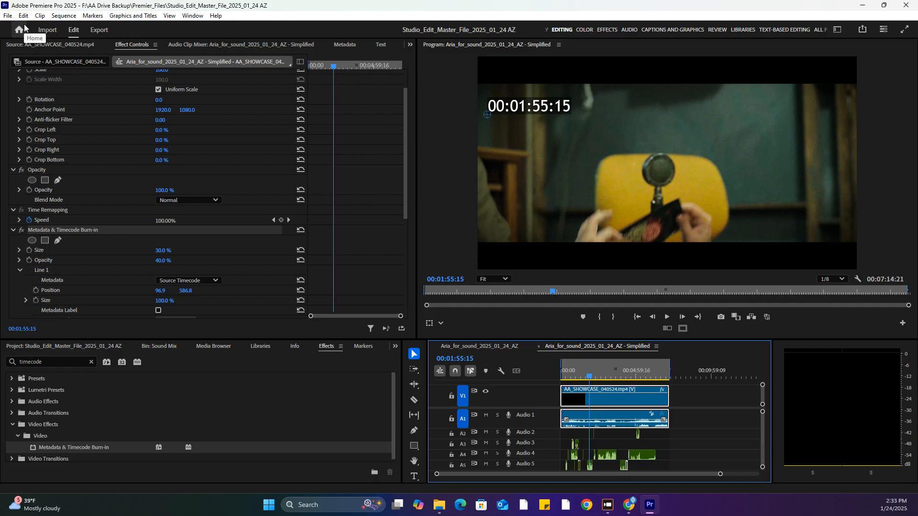
Open Project Manager for the Aria_for_sound_2025_01_24_AZ - Simplified sequence and include audio conform files and preview files
click(8, 15)
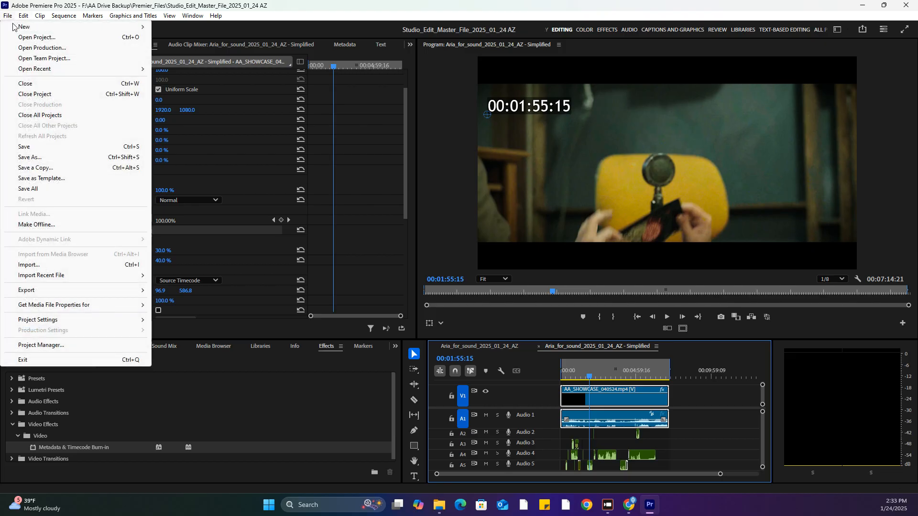
click(56, 349)
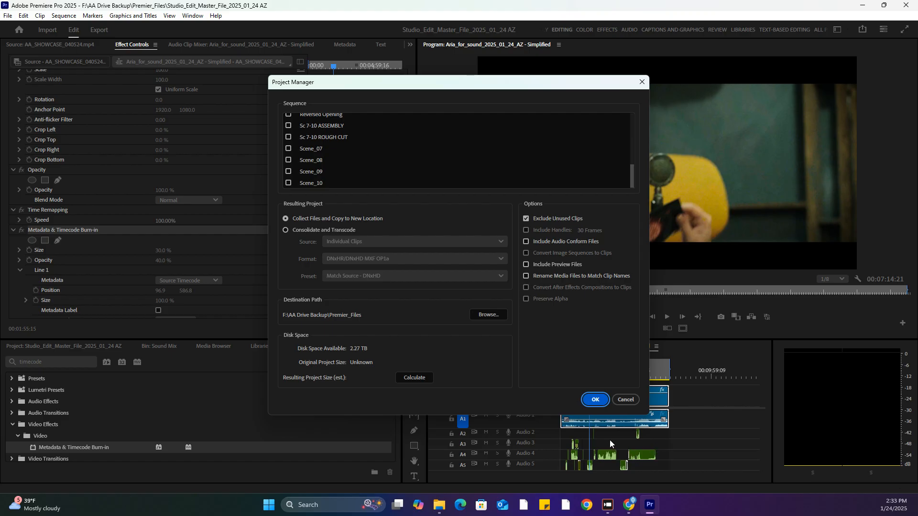
scroll(321, 156, up, 3)
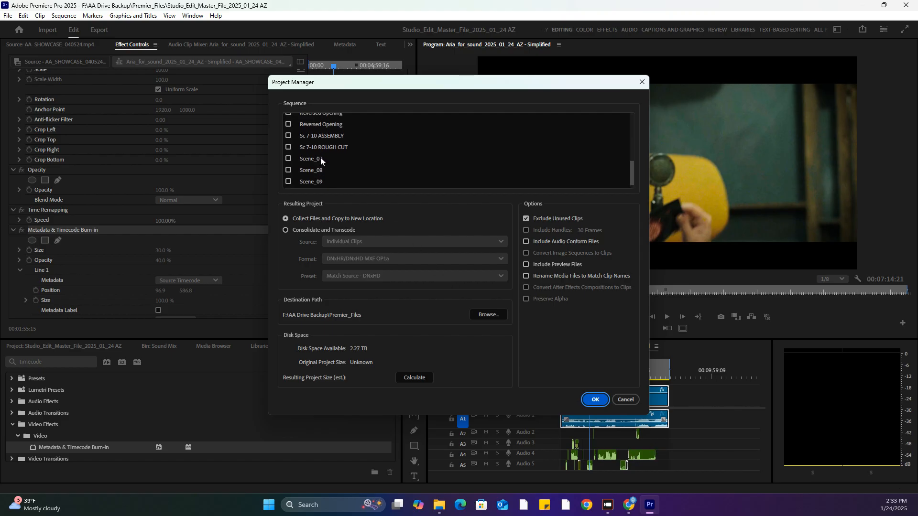
scroll(326, 161, up, 8)
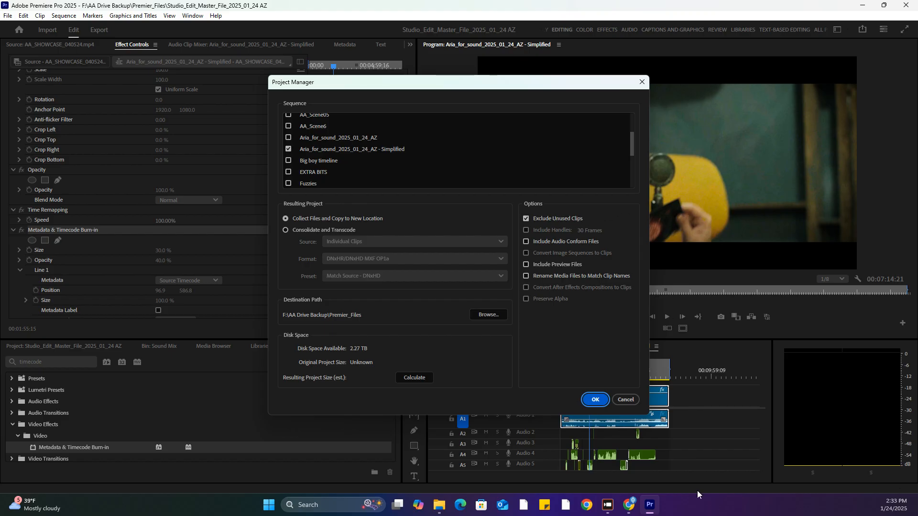
click(527, 242)
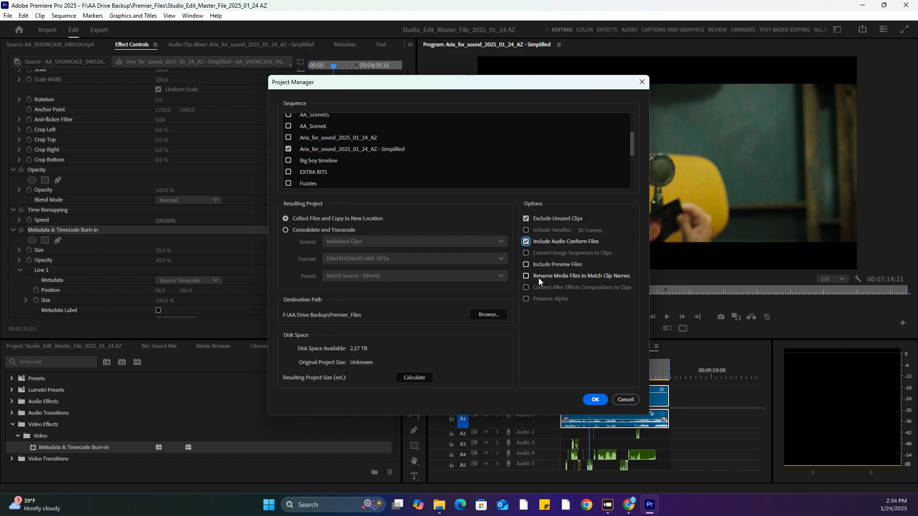
click(527, 264)
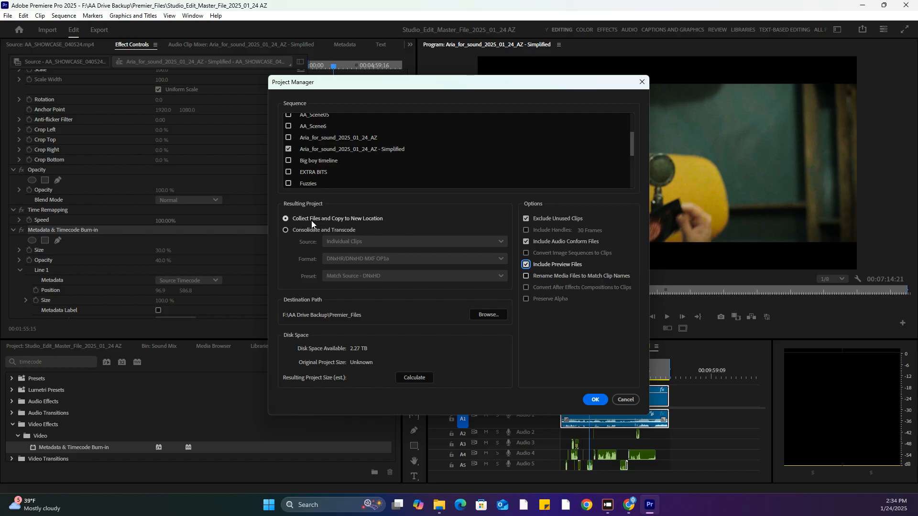
Open the folder selection for the collected project's destination path
click(488, 315)
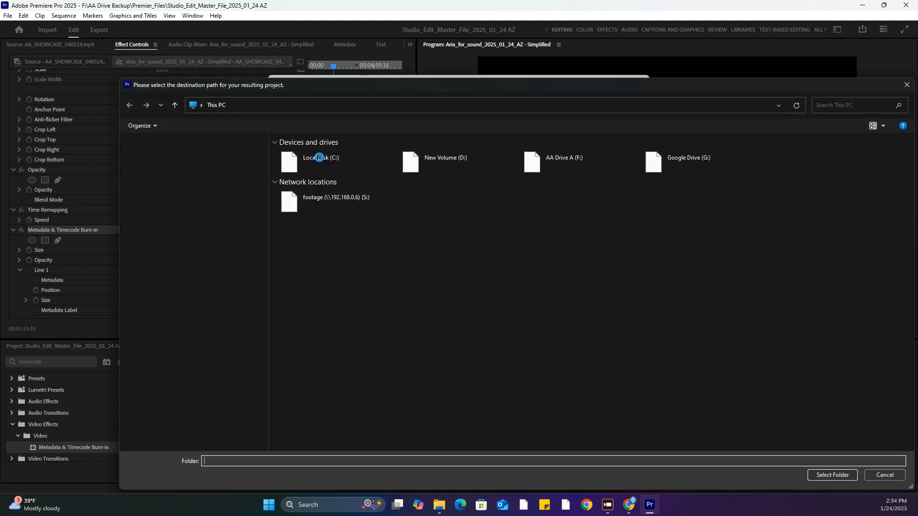